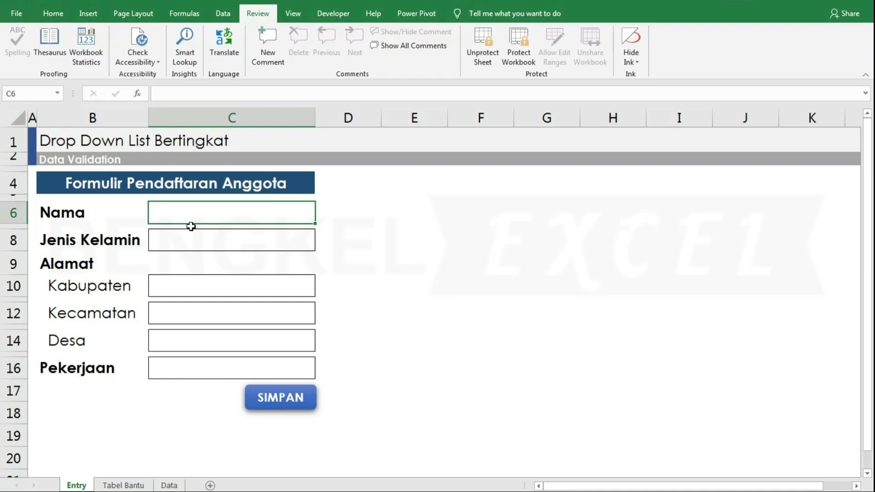
Enter the member's name in Nama and choose Laki-laki as the gender.
text(Agung Laksama)
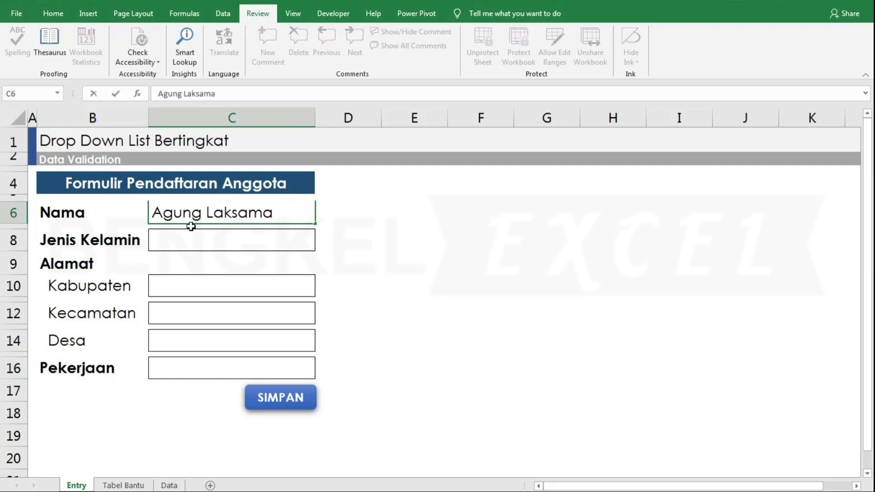
text(na)
key(Return)
click(321, 244)
click(267, 263)
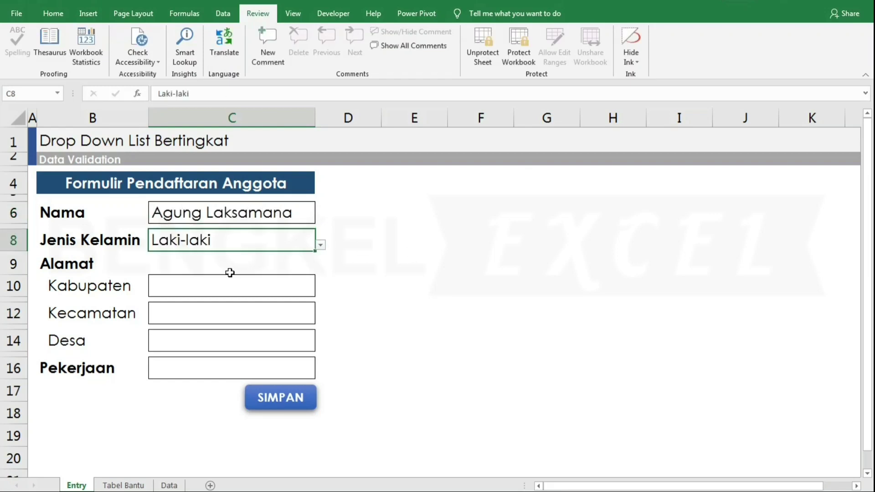
Pick Banyuwangi, Muncar and Sumberberas for the address, then type Wiraswasta as occupation.
click(230, 279)
click(321, 291)
click(283, 304)
click(296, 313)
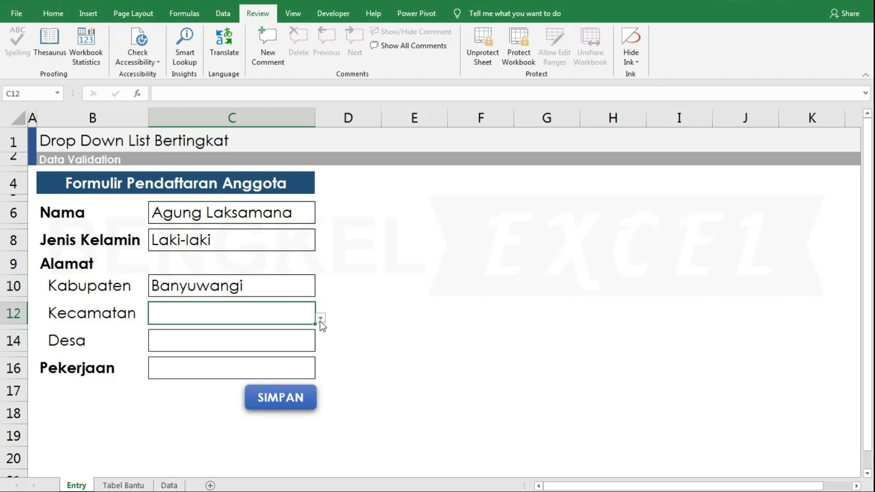
click(321, 318)
click(231, 345)
click(297, 340)
click(321, 345)
click(219, 372)
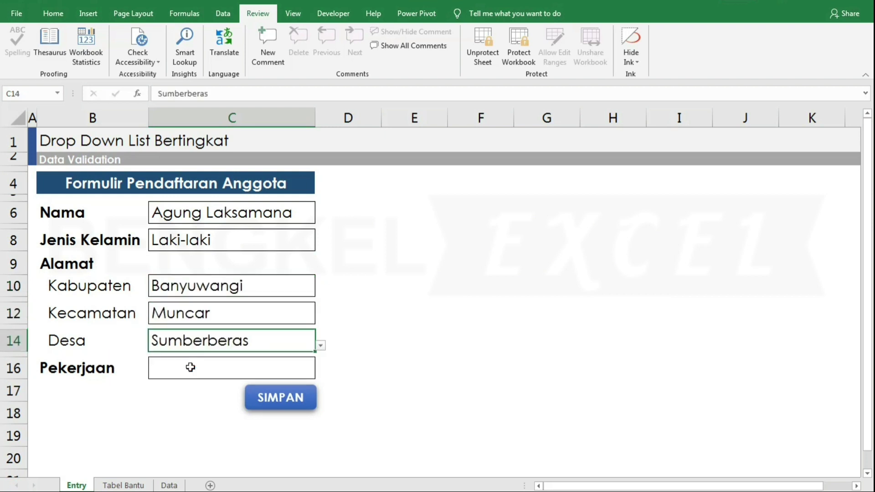
click(187, 364)
text(Wira)
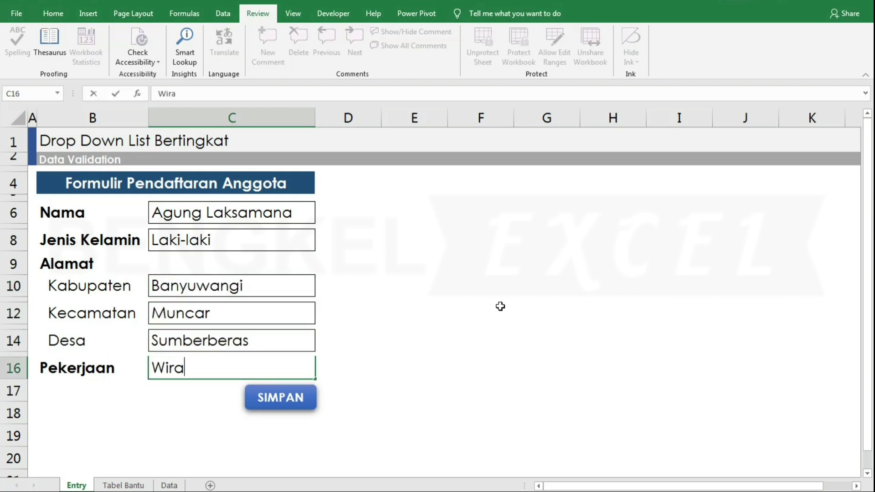
text(swasta)
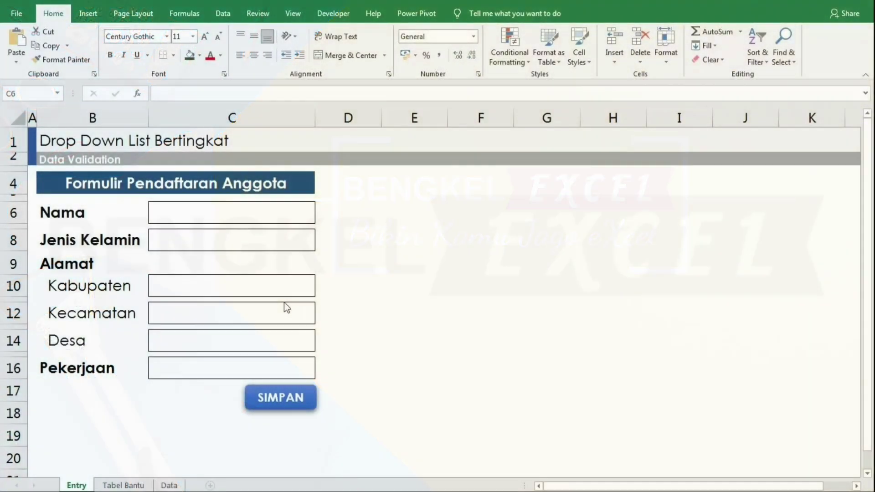
click(206, 240)
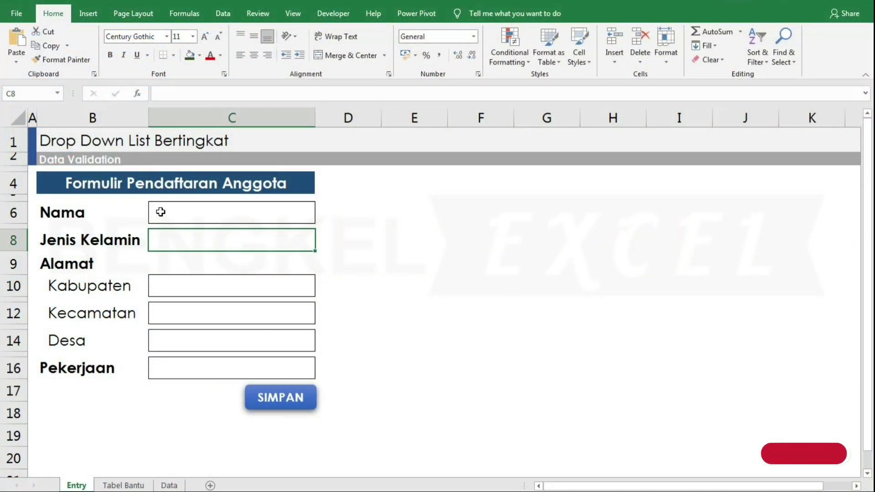
click(161, 211)
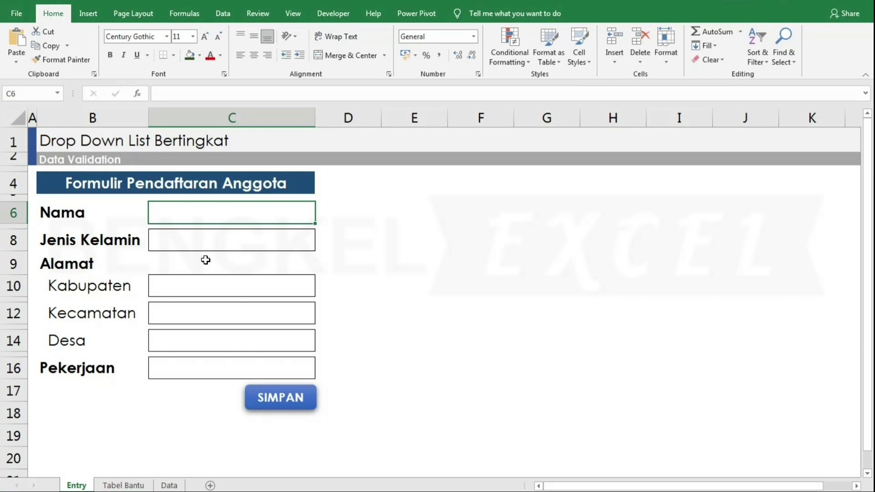
Type the new member's full name into the Nama cell C6 and confirm it.
text(Bambang )
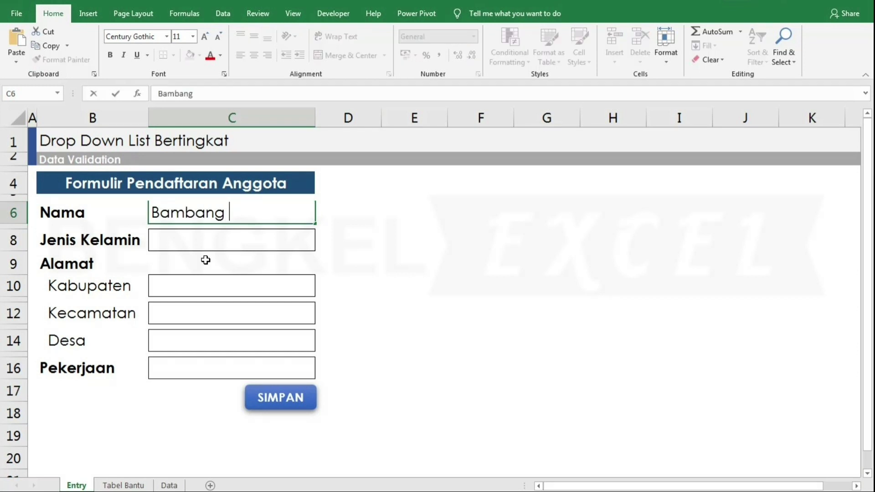
text(Gunawan)
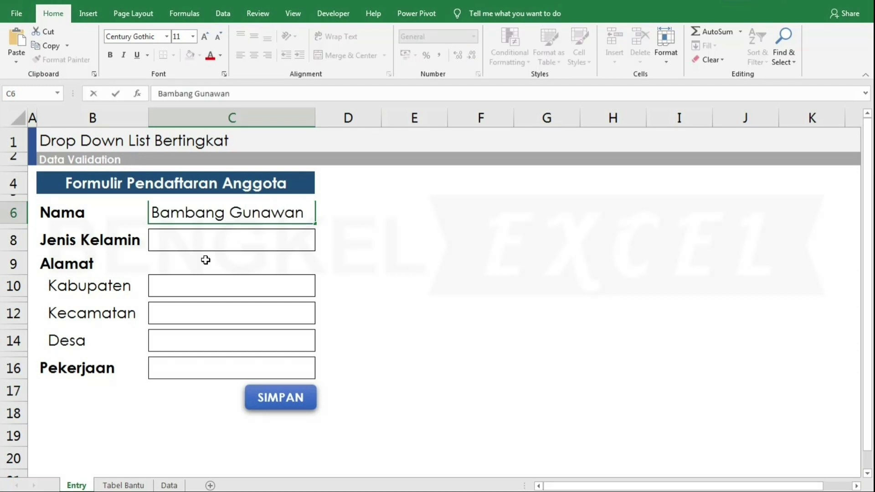
key(Return)
click(199, 246)
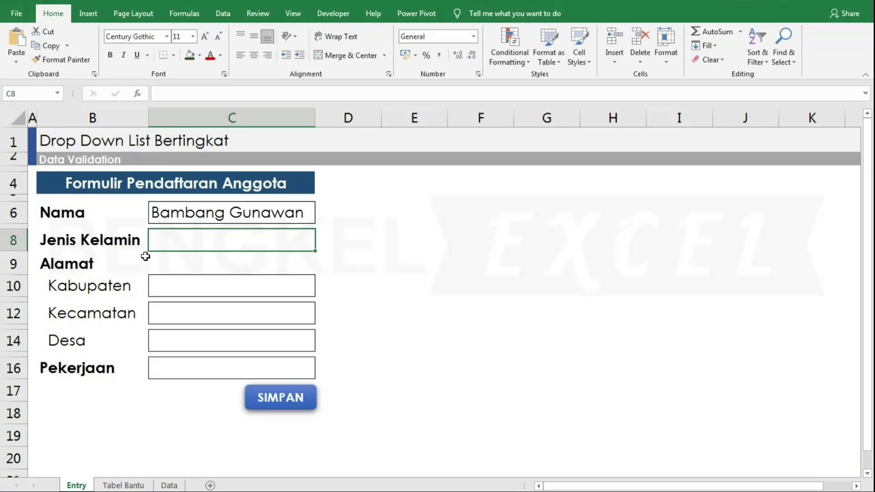
Give C8 a List validation with source 'Laki-Laki;Perempuan' and choose Laki-Laki.
click(223, 13)
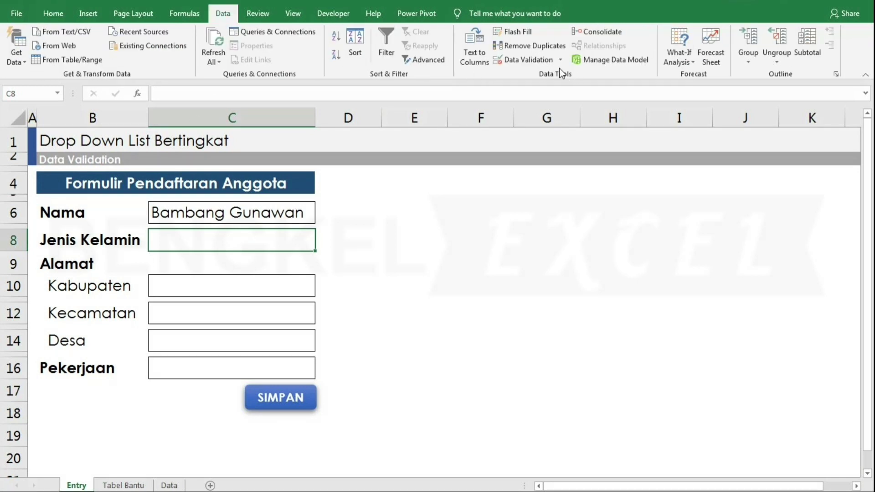
click(527, 59)
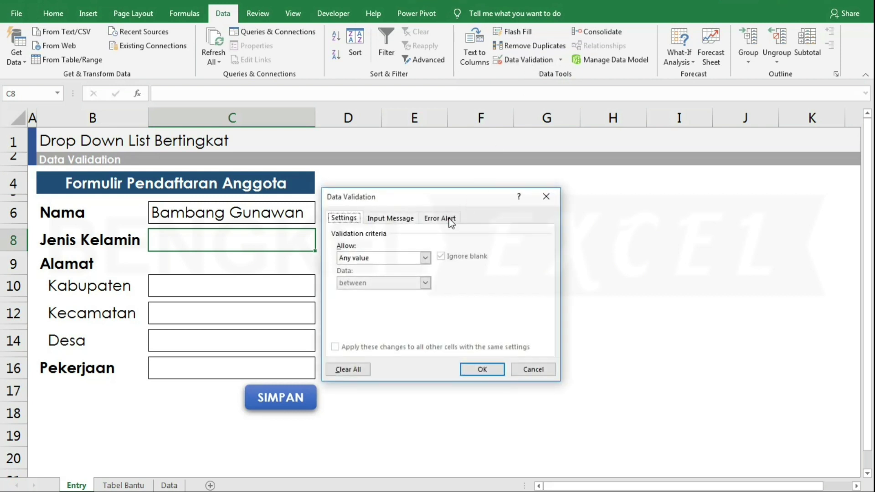
click(401, 255)
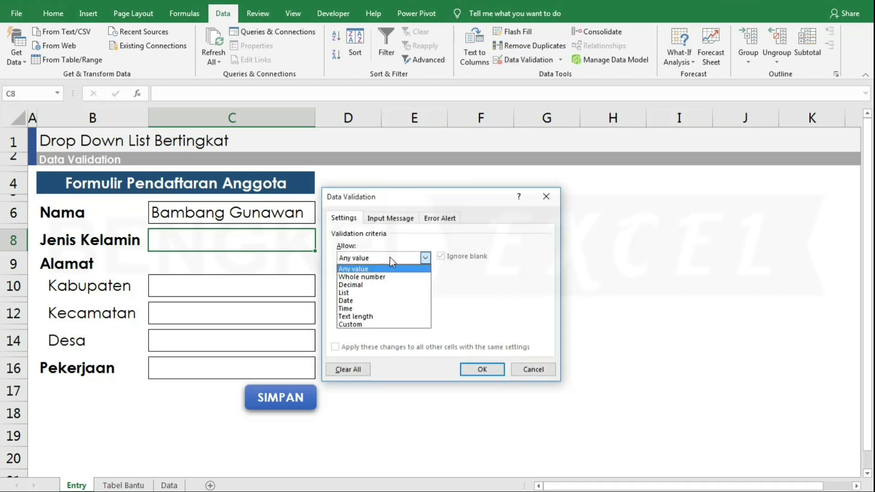
click(362, 294)
click(360, 306)
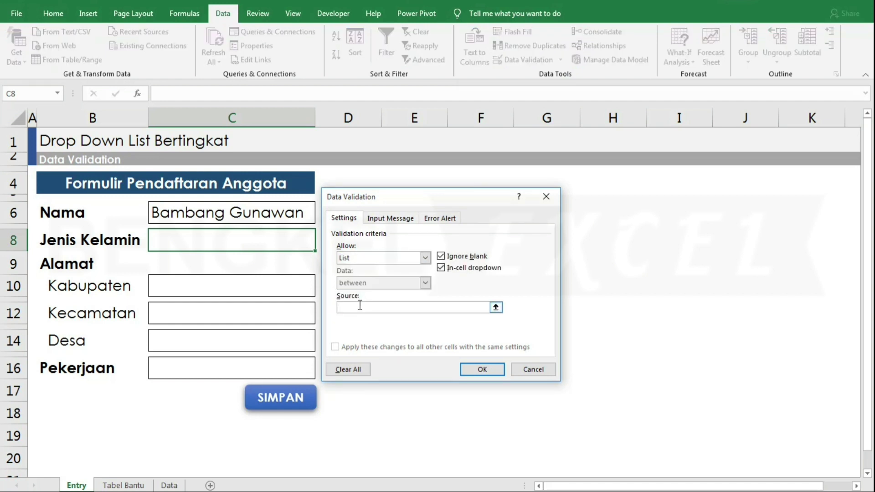
text(Laki-L)
text(aki)
text(;P)
text(erempu)
text(an)
click(480, 370)
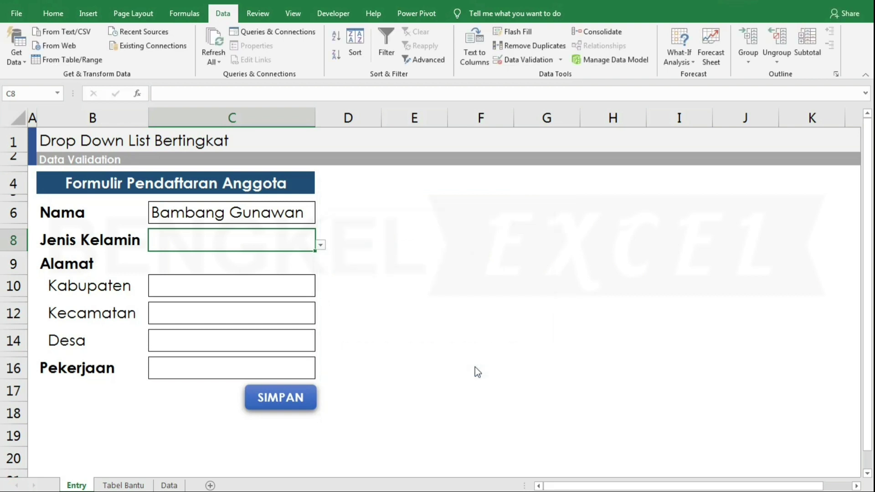
click(321, 246)
click(205, 258)
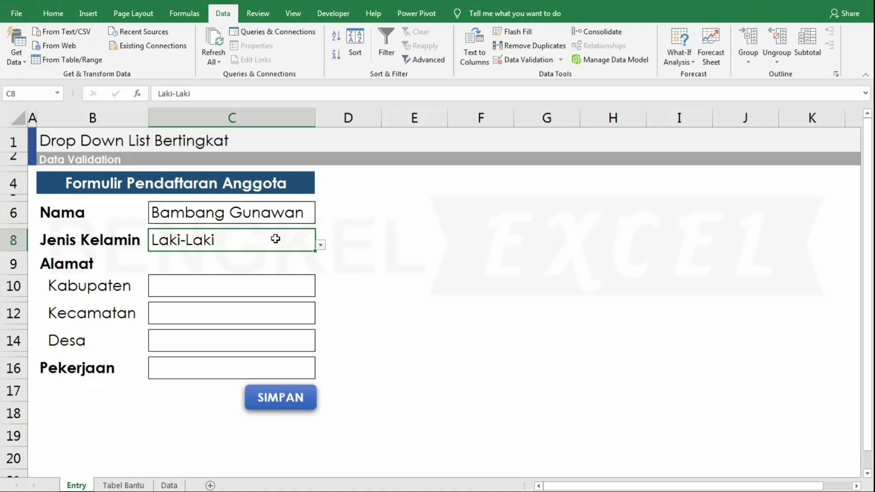
click(203, 285)
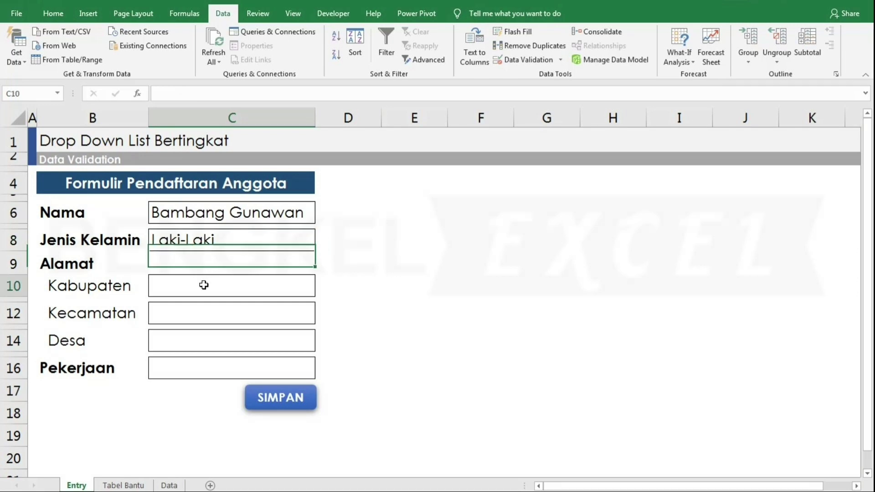
click(123, 486)
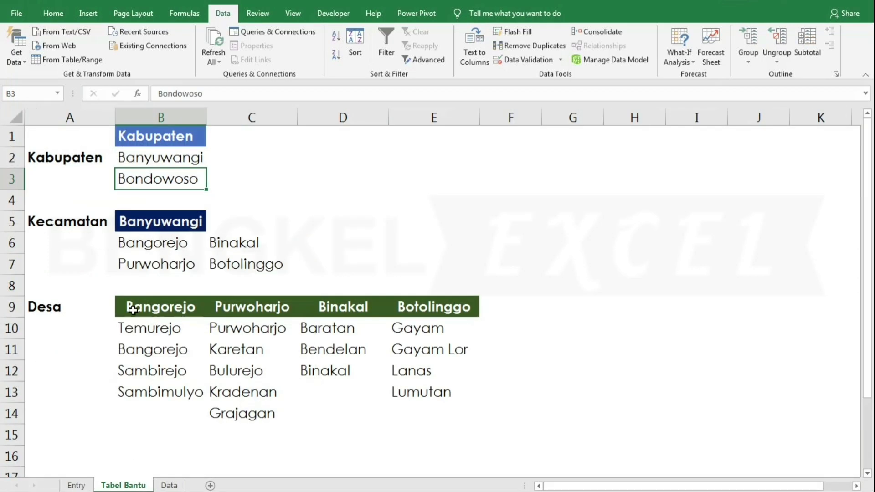
click(167, 167)
click(157, 176)
click(147, 245)
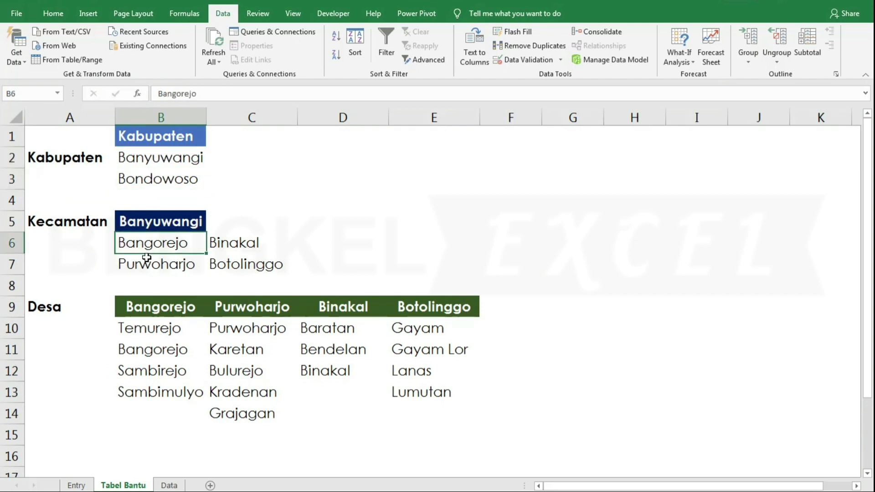
key(Down)
click(223, 241)
click(231, 261)
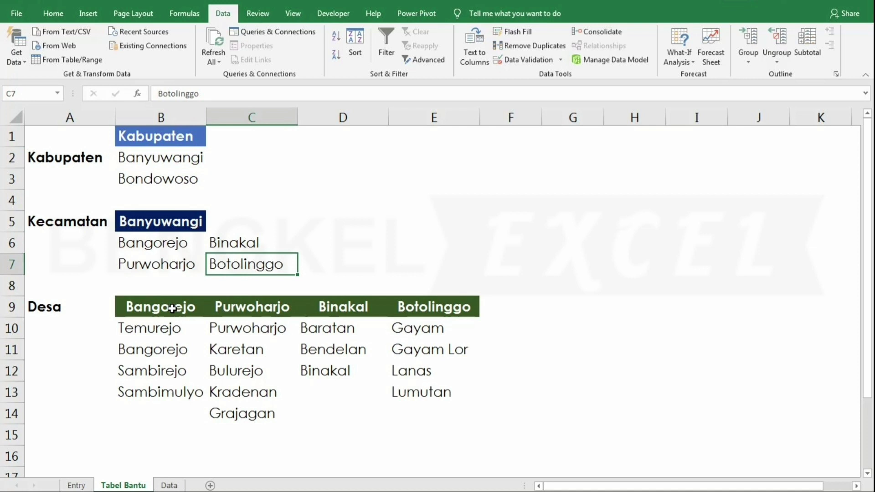
click(144, 305)
click(152, 136)
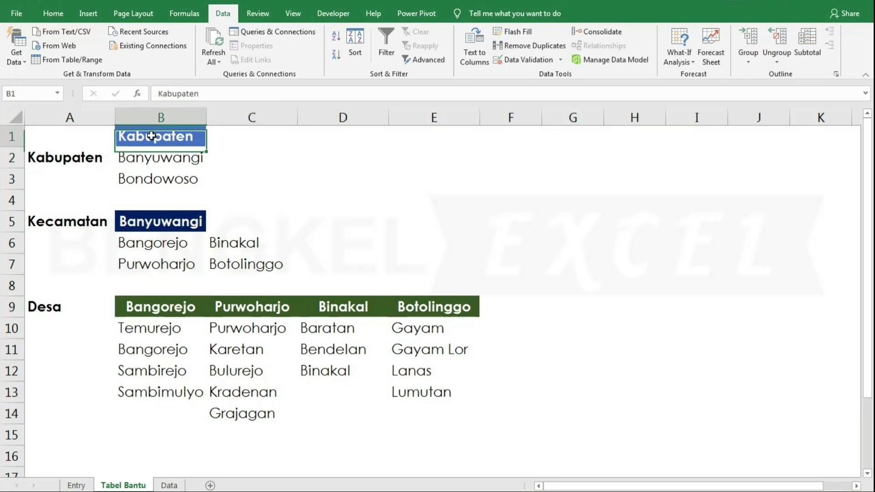
click(76, 486)
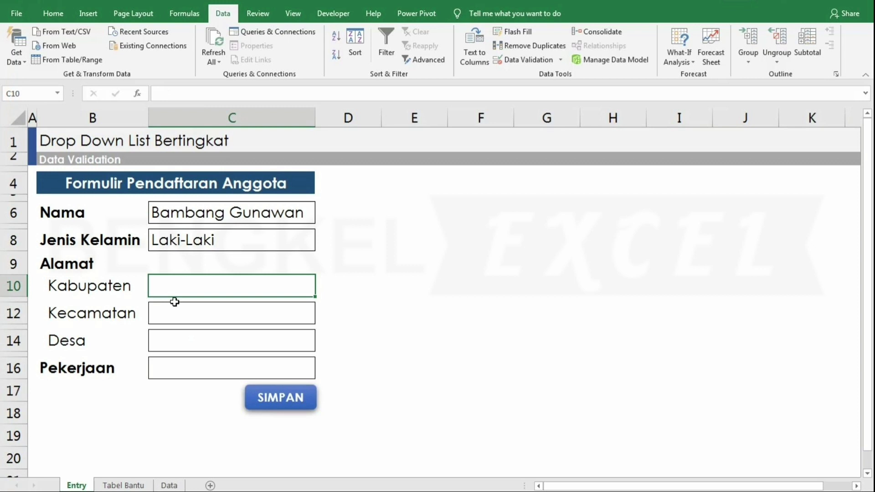
Point out the Kecamatan and Desa fields on the registration form.
click(175, 302)
click(93, 314)
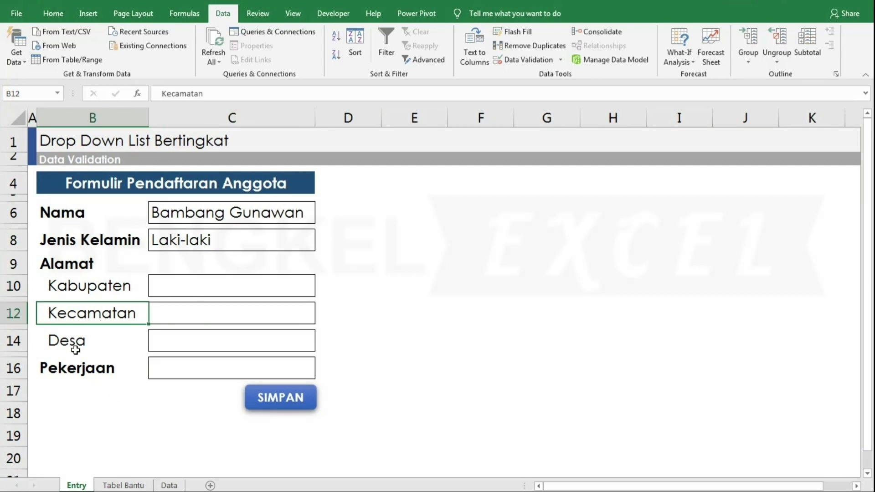
click(75, 342)
On the Tabel Bantu sheet, select the Kabupaten entries Banyuwangi and Bondowoso (B2:B3).
click(123, 486)
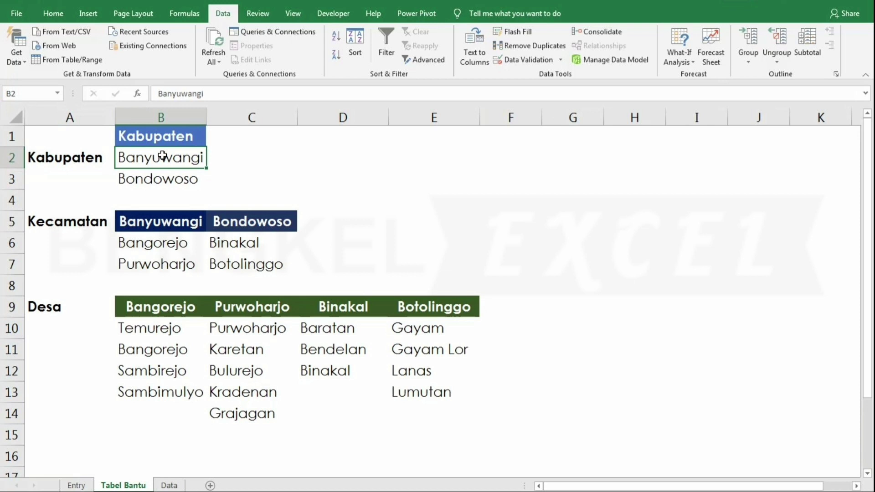
drag(163, 156, 185, 178)
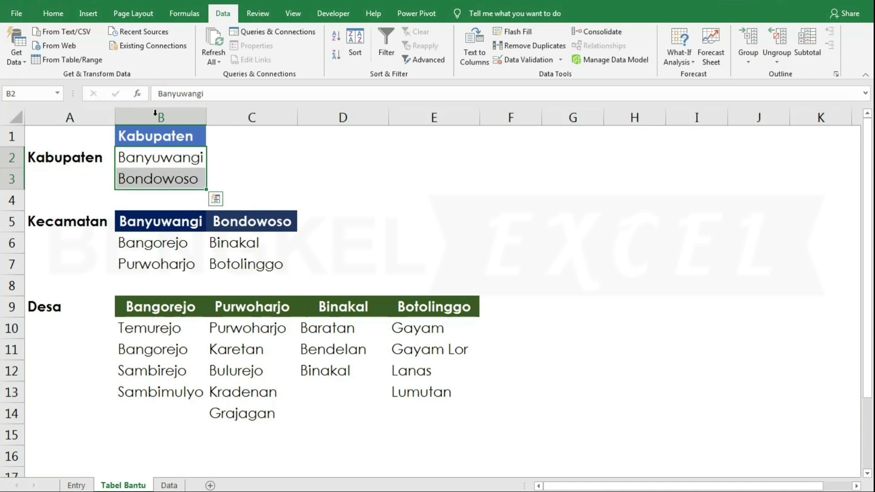
click(178, 14)
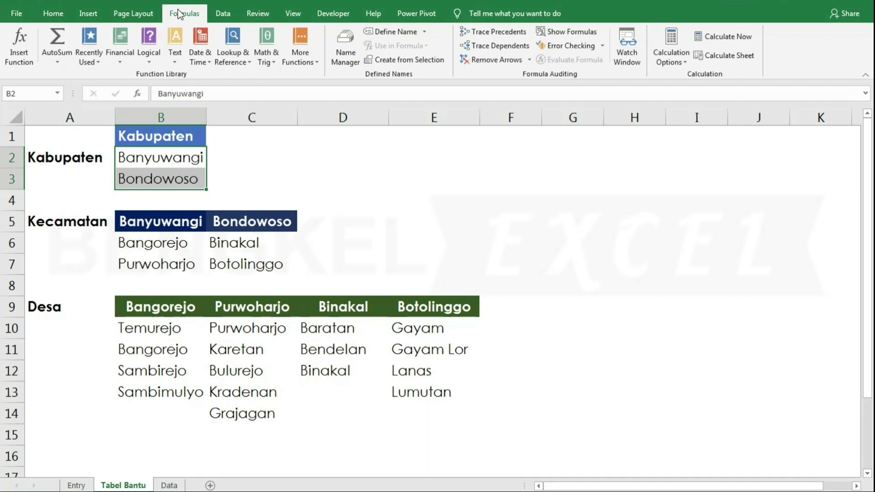
Define the name Kabupaten for 'Tabel Bantu'!B2:B3 with Workbook scope.
click(378, 30)
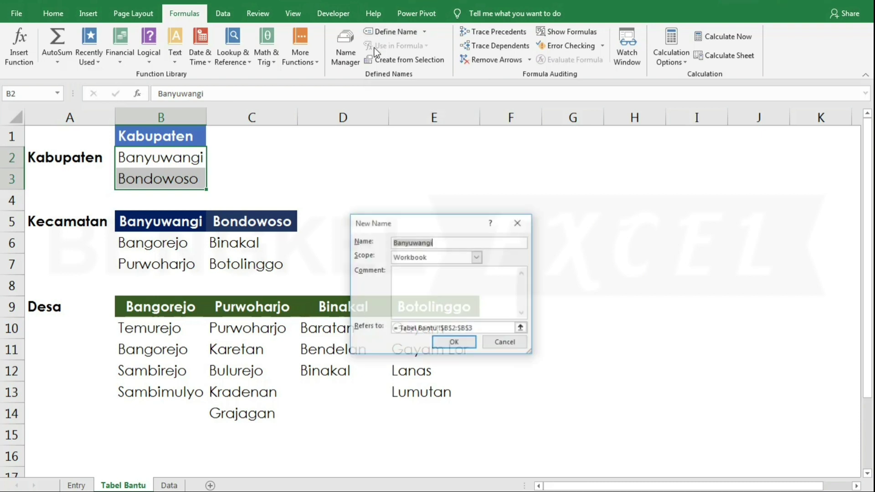
drag(417, 226, 372, 154)
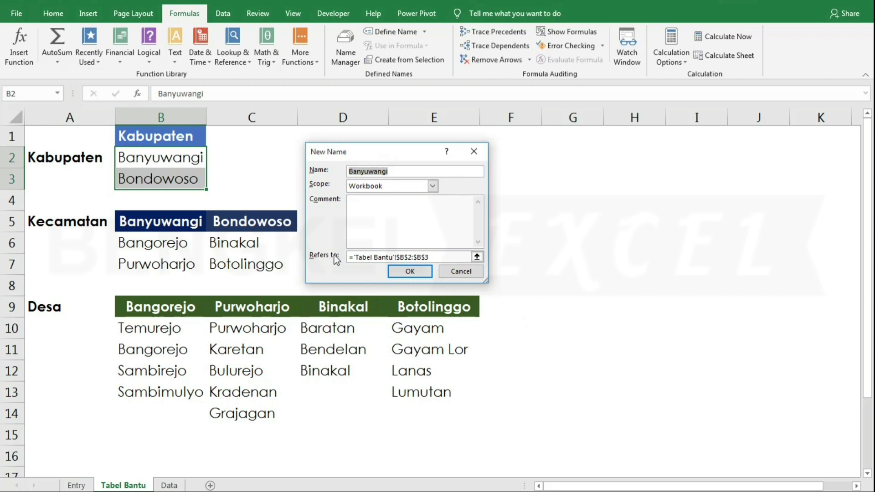
text(Kabupate)
text(n)
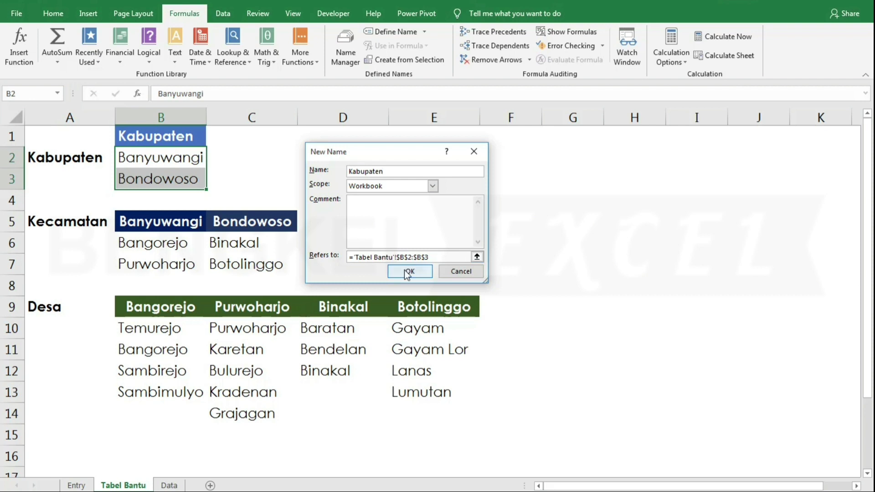
click(410, 271)
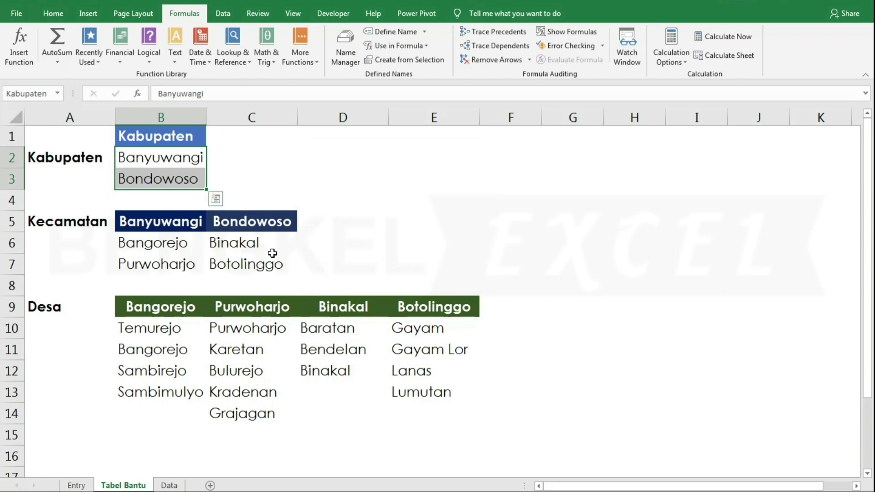
click(92, 223)
Name B6:B7 (Bangorejo, Purwoharjo) as Banyuwangi via the Name Box, then select C6:C7.
drag(156, 244, 157, 266)
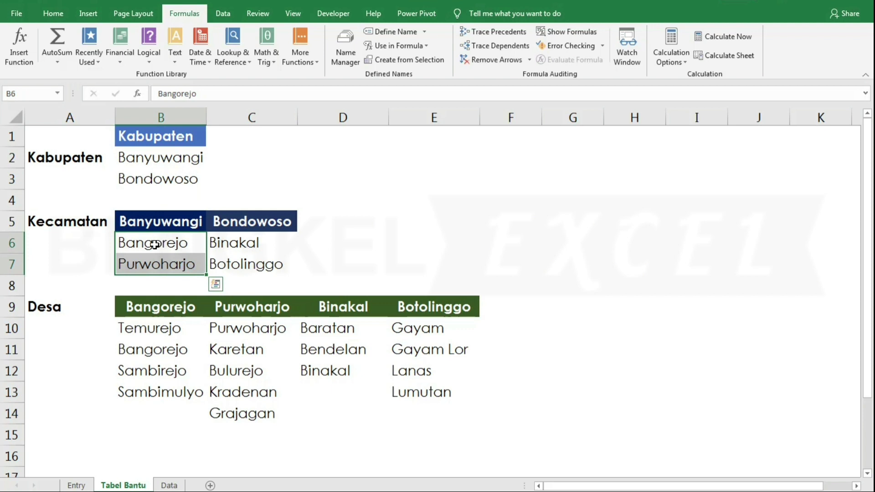
click(28, 94)
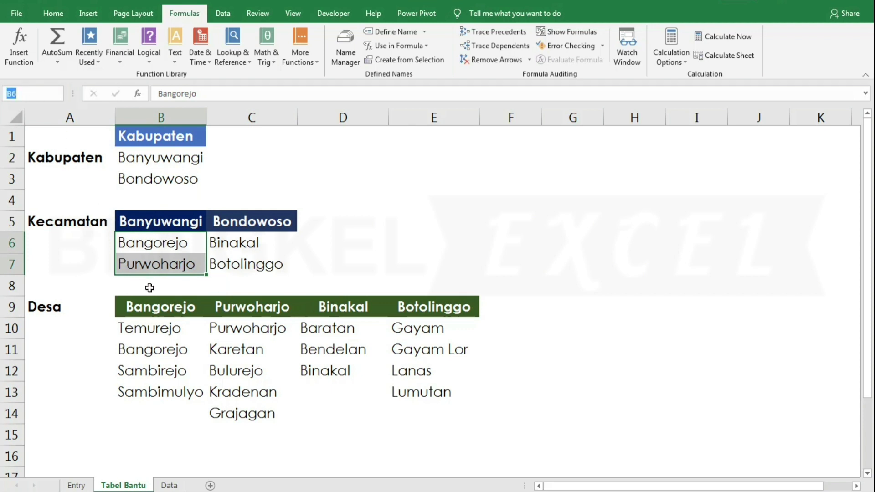
text(Banyuwa)
text(ngi)
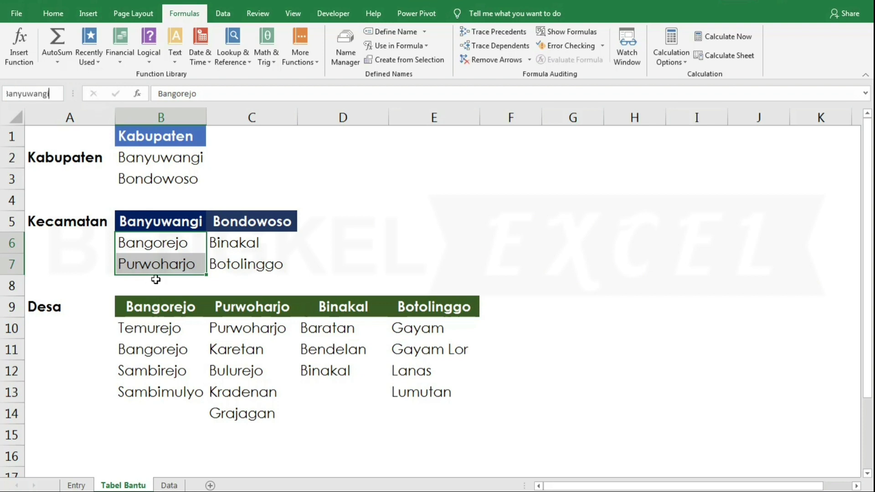
key(Return)
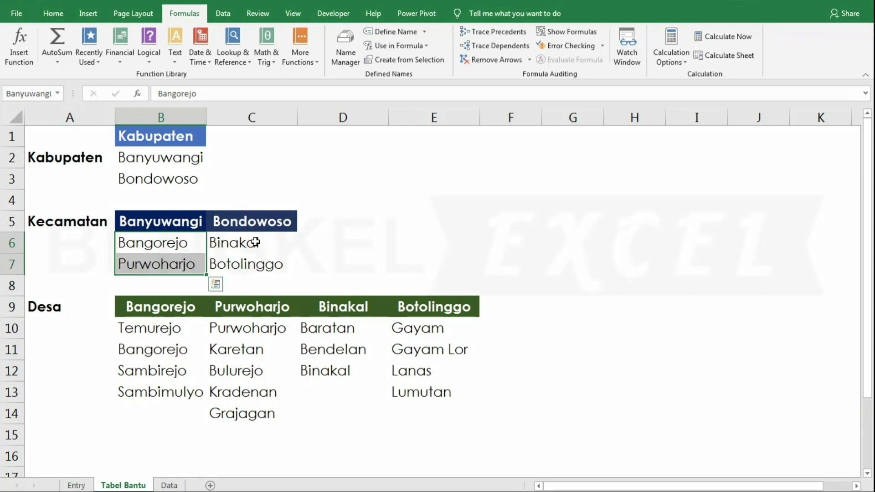
drag(256, 243, 254, 260)
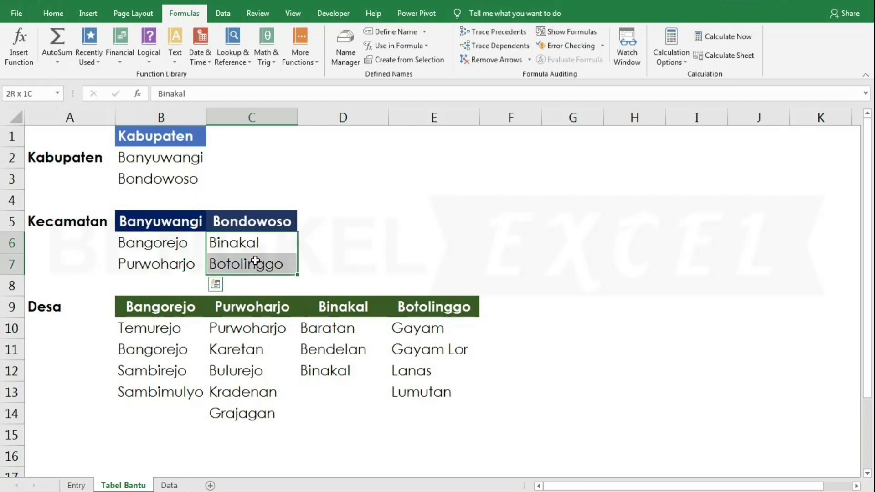
right_click(283, 242)
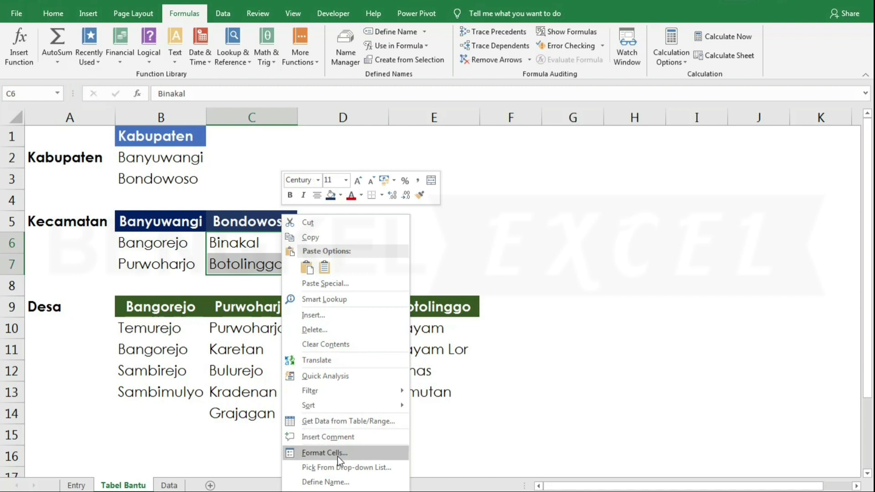
Define the name Bondowoso for C6:C7 (Binakal, Botolinggo) with Workbook scope.
click(327, 482)
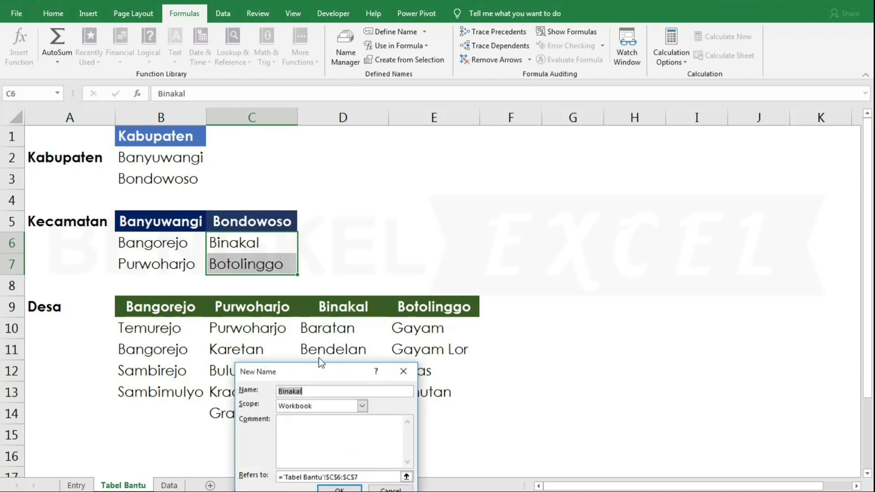
mouse_move(321, 375)
mouse_down()
mouse_move(397, 165)
mouse_move(392, 156)
mouse_up()
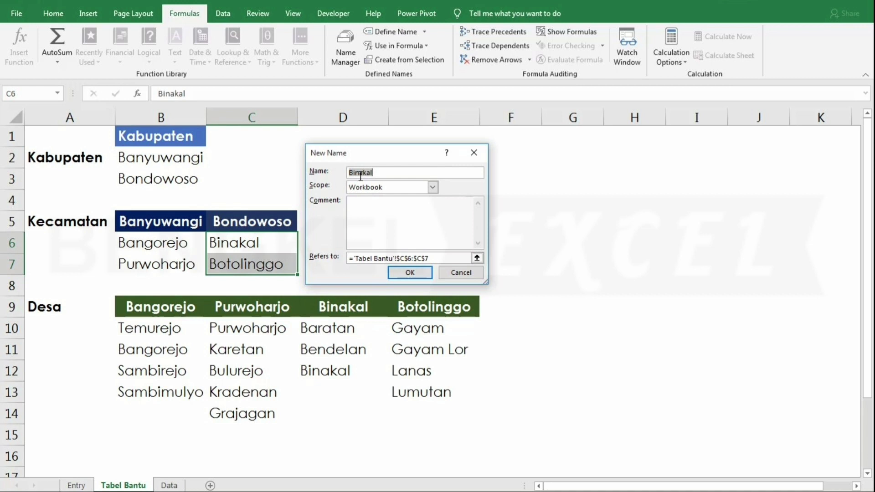
text(Bon)
text(dowoso)
click(401, 273)
Name the village lists B10:B13 as Bangorejo and C10:C14 as Purwoharjo.
click(151, 309)
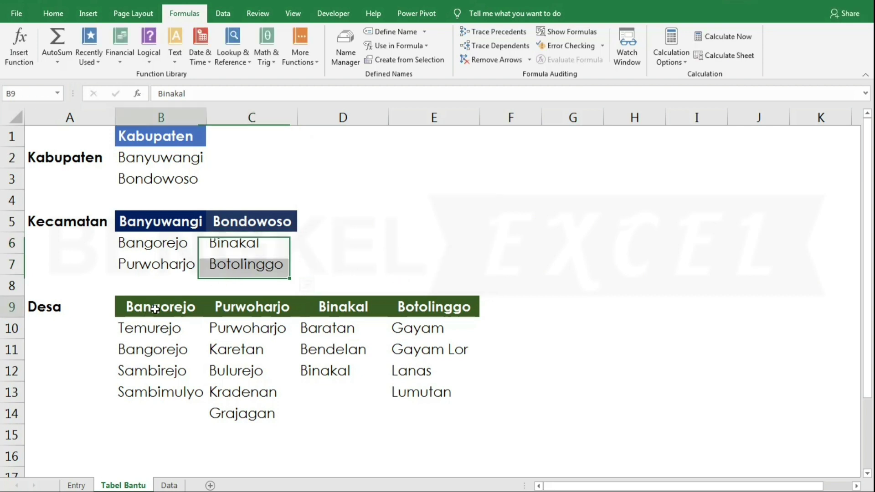
drag(146, 325, 143, 391)
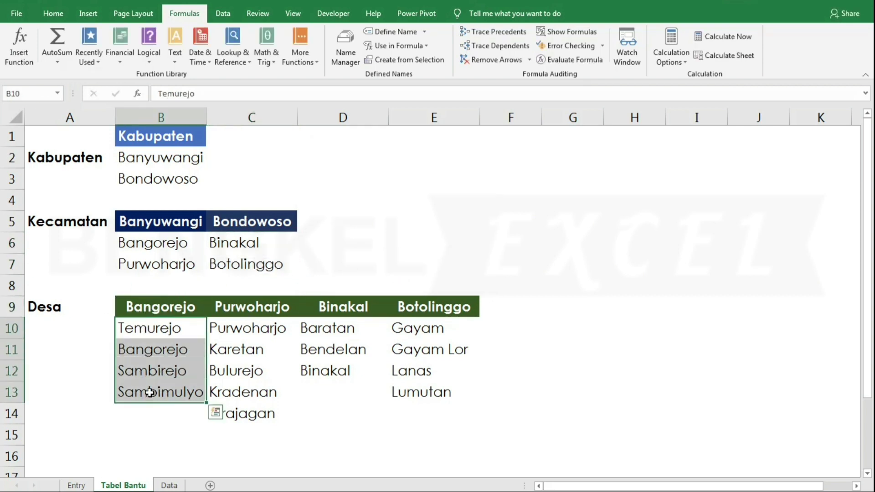
click(39, 95)
text(B)
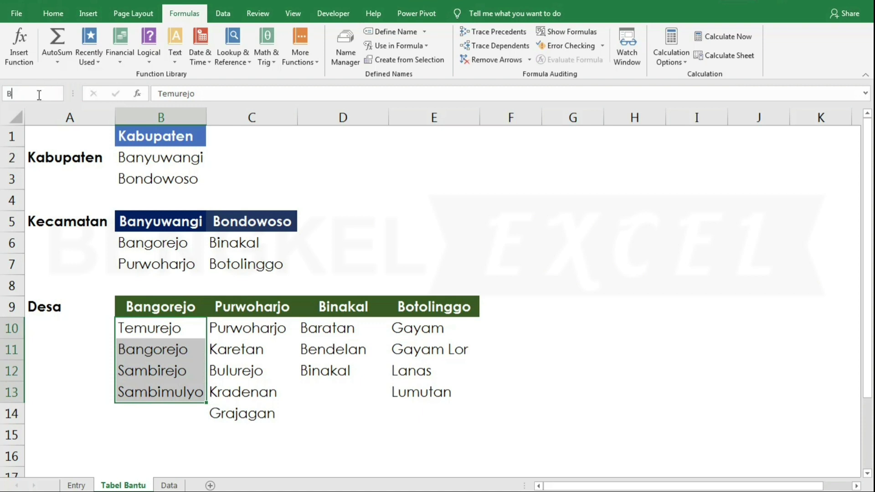
text(angorejo)
key(Return)
drag(222, 328, 234, 413)
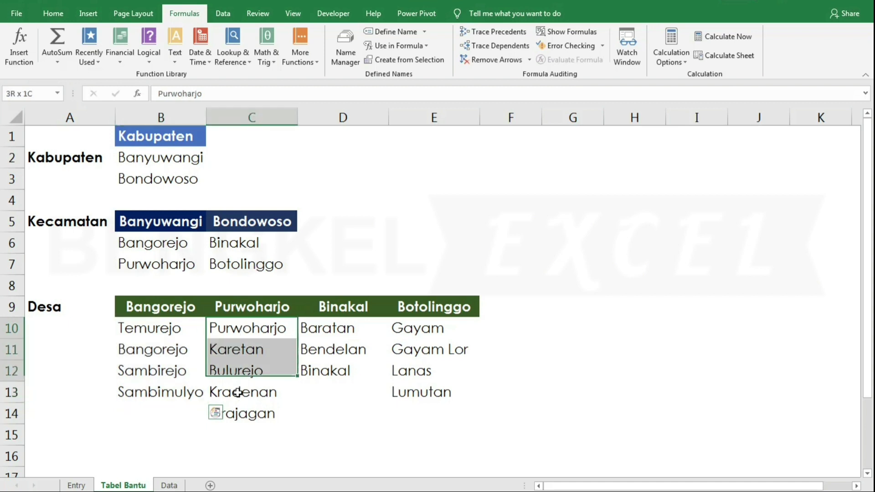
click(22, 98)
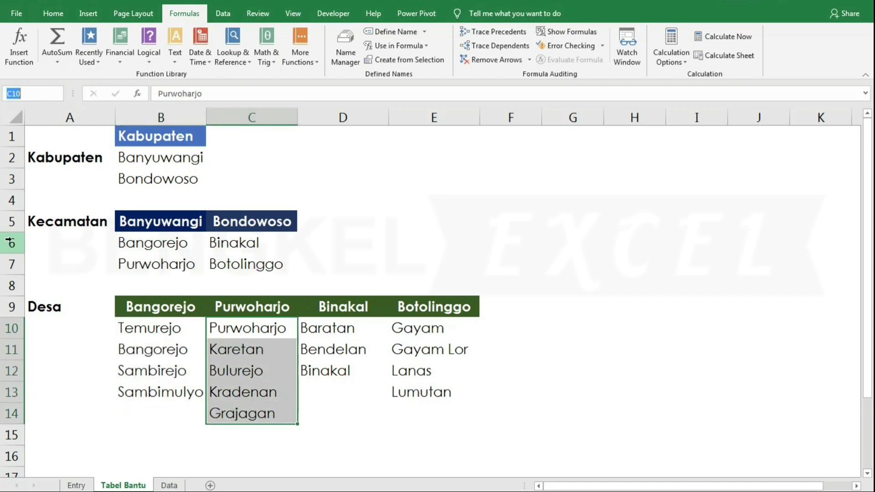
text(Purwo)
text(harjo)
key(Return)
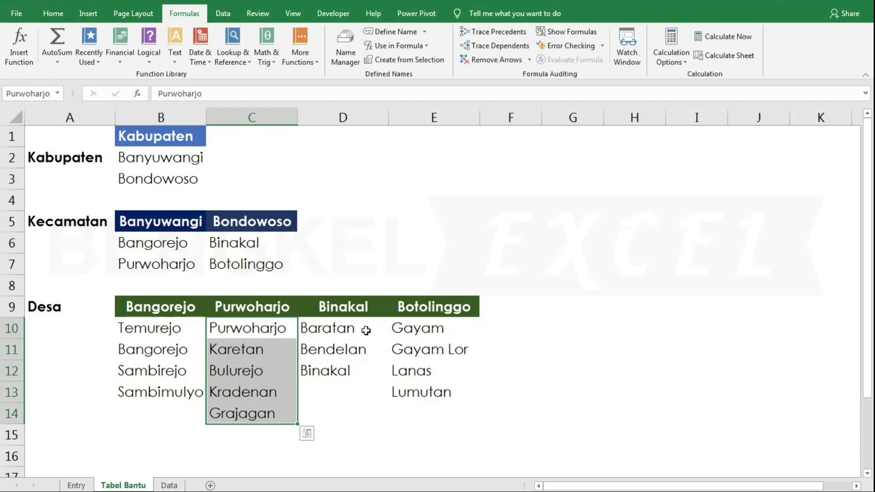
Name D10:D12 as Binakal and E10:E13 as Botolinggo, then return to the Entry sheet.
drag(366, 330, 345, 364)
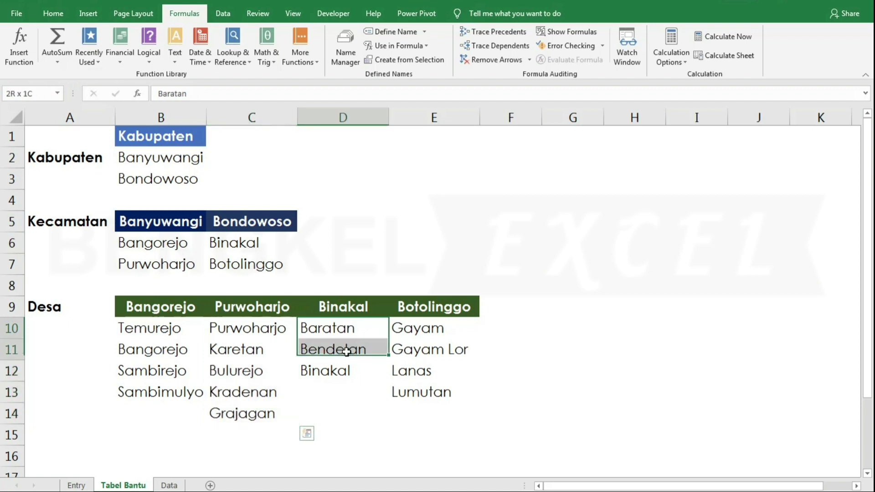
click(31, 93)
text(Binal)
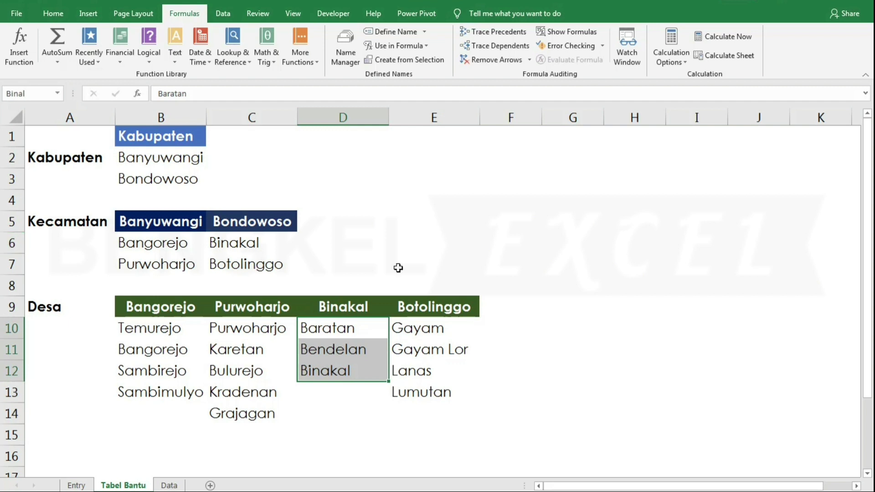
drag(419, 329, 424, 393)
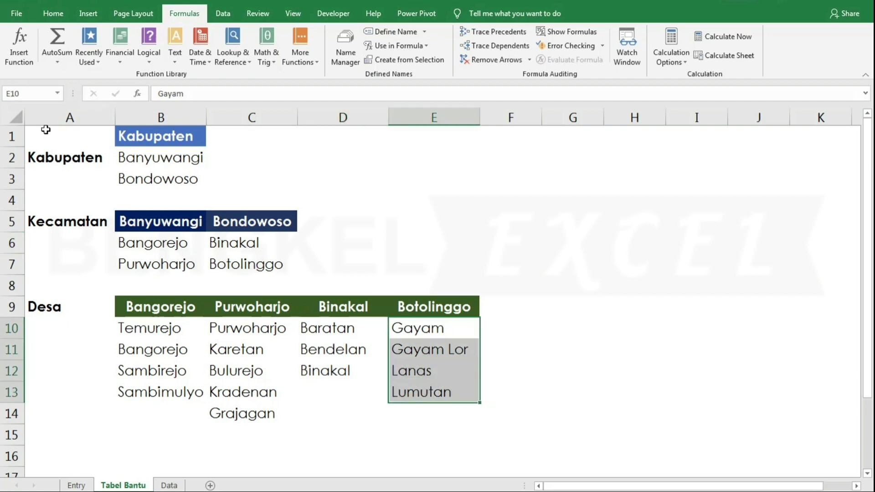
click(30, 94)
text(Bo)
text(tolingg)
text(o)
key(Return)
click(250, 188)
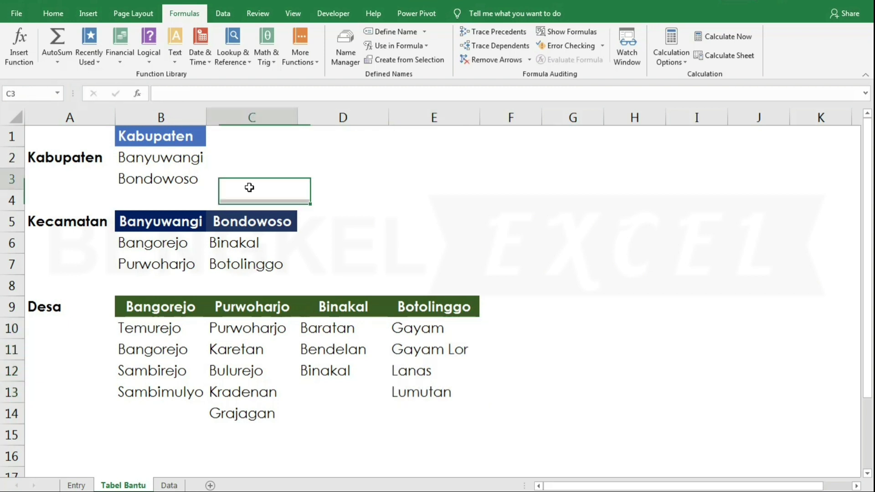
click(240, 330)
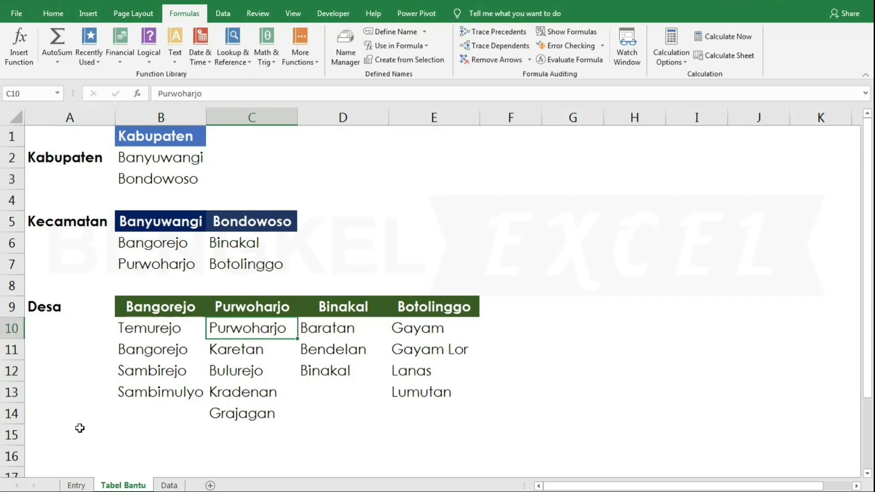
click(83, 487)
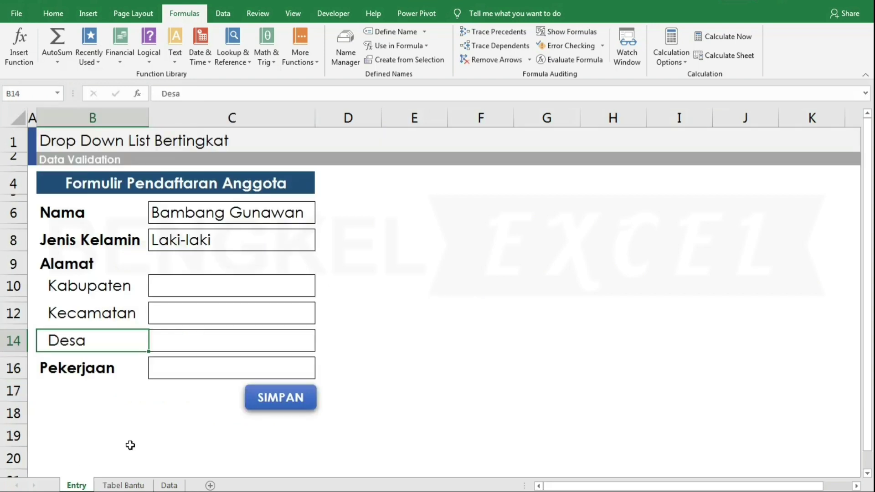
Set up a List validation on Kabupaten cell C10 with source =Kabupaten.
click(193, 288)
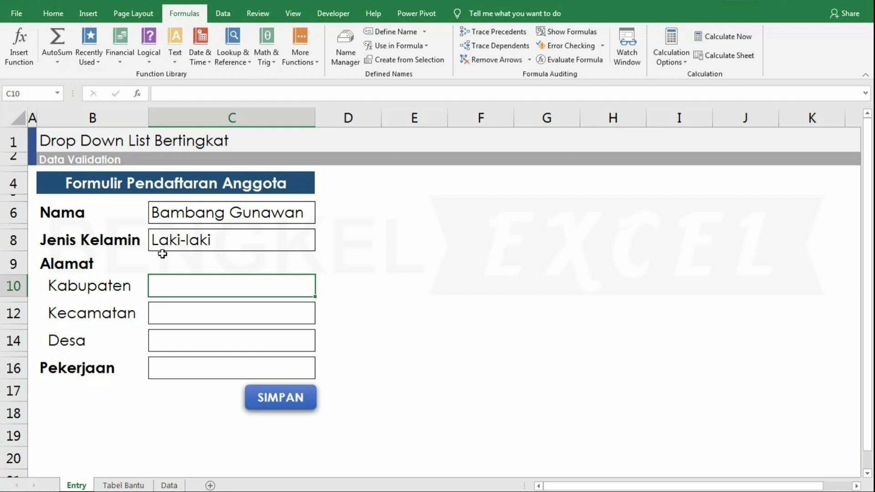
click(222, 13)
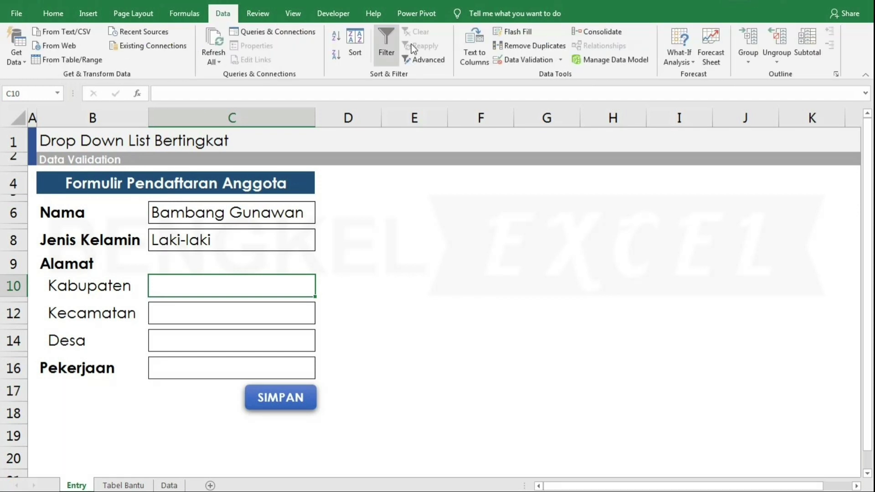
click(502, 60)
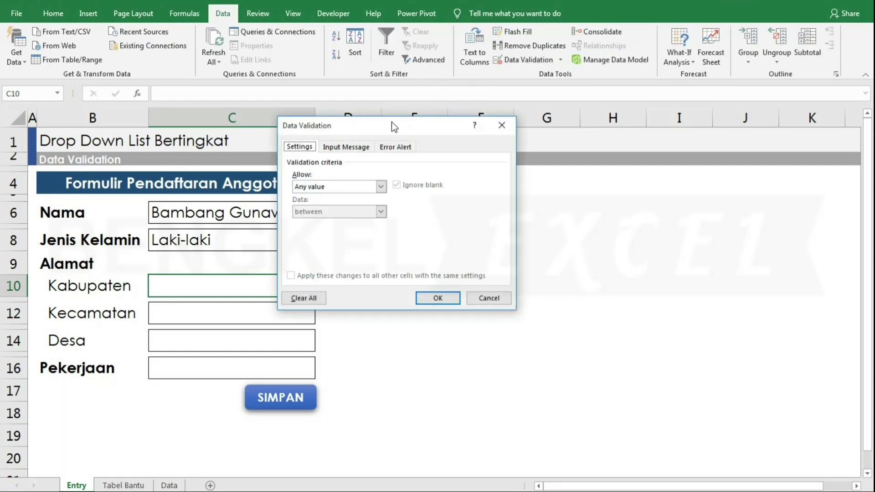
drag(393, 122, 439, 178)
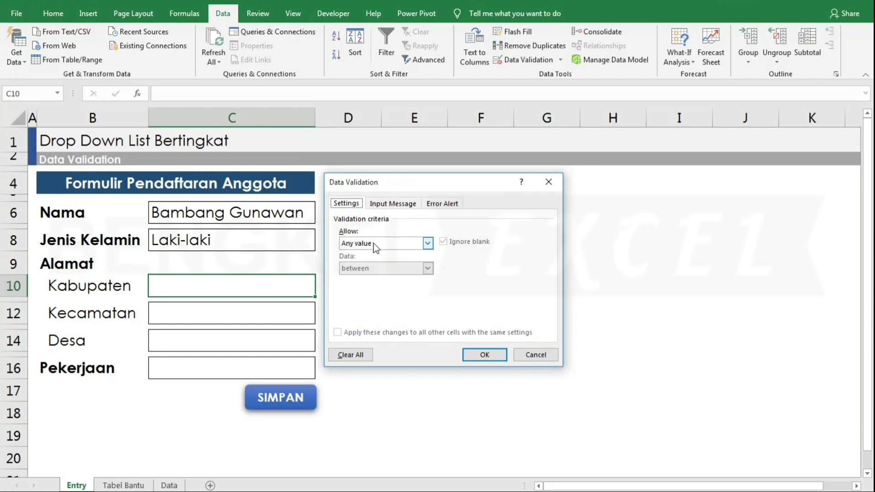
click(374, 244)
click(361, 276)
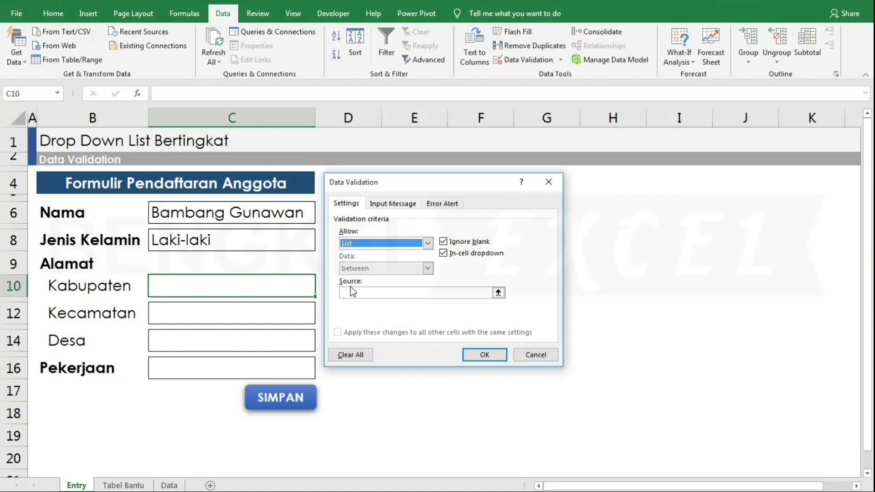
click(351, 292)
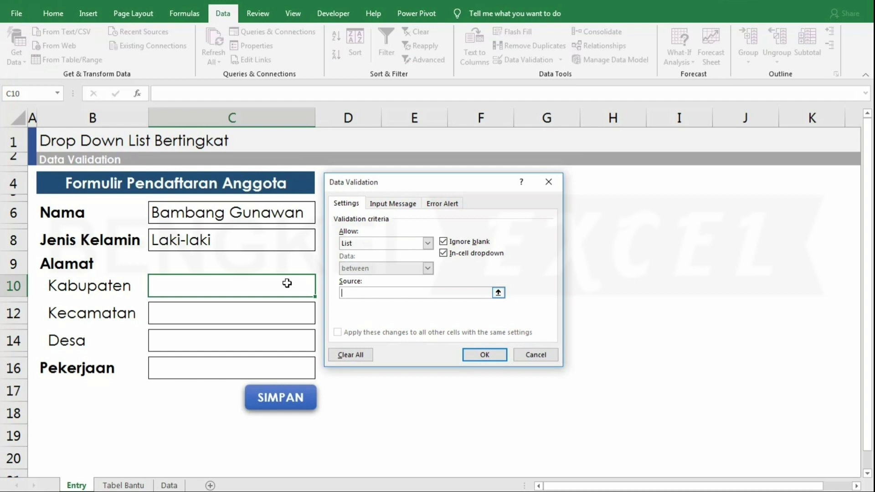
text(=K)
text(abupaten)
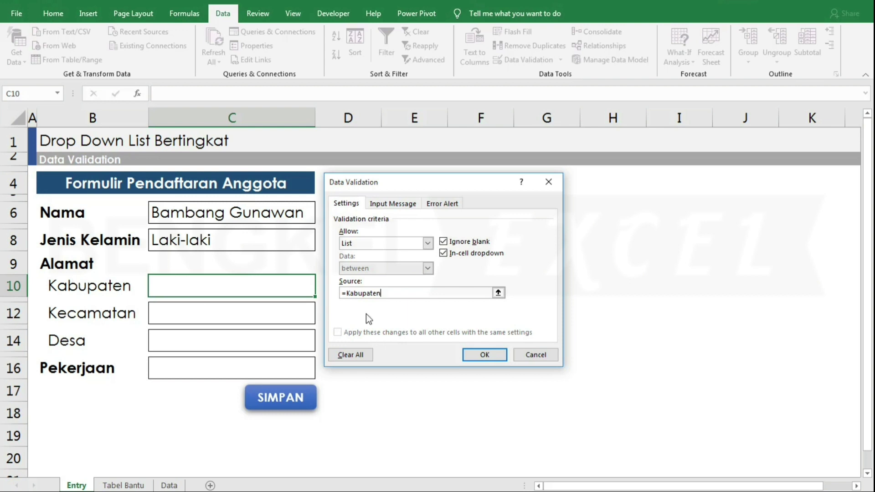
Apply the Kabupaten list rule to C10 and choose Banyuwangi from its drop-down.
click(483, 354)
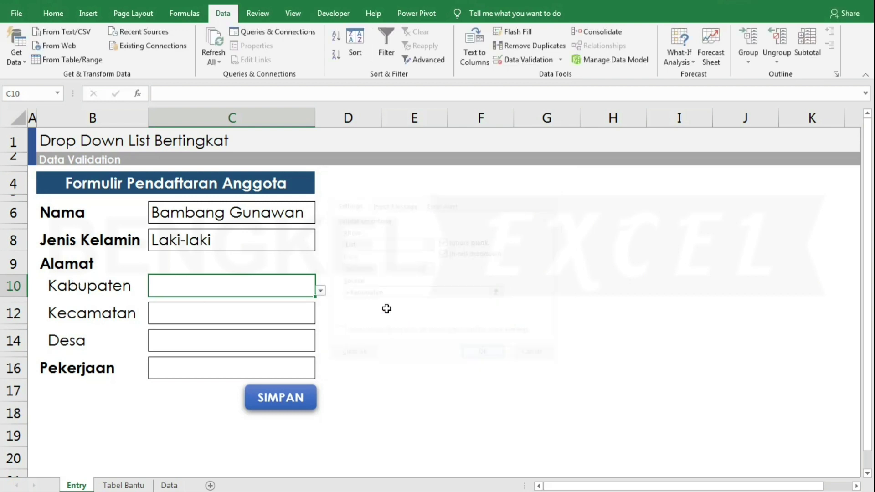
click(321, 291)
click(212, 318)
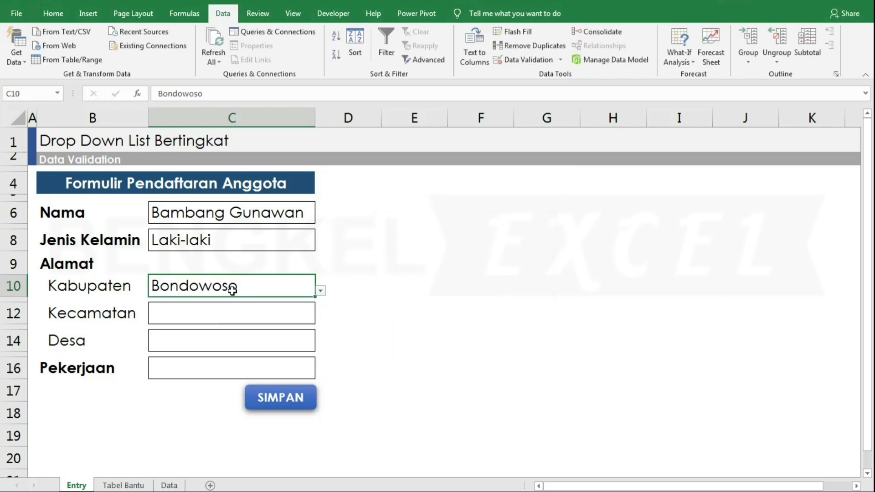
click(320, 291)
click(228, 304)
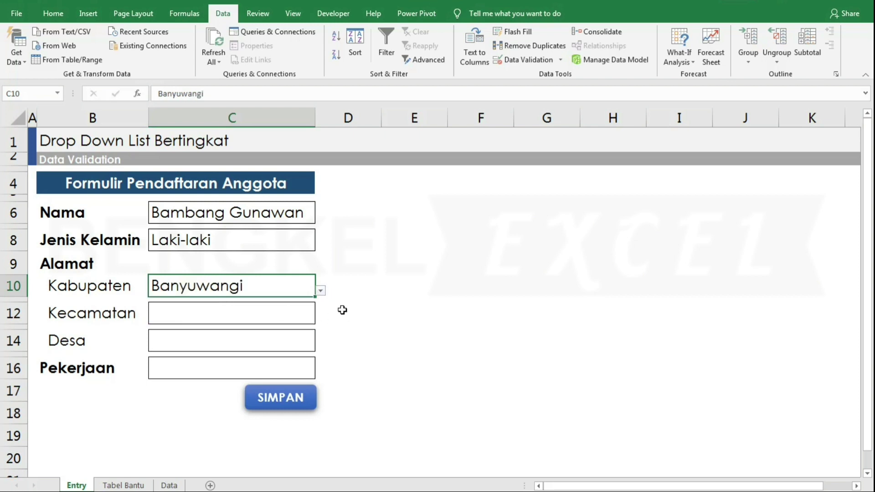
click(274, 310)
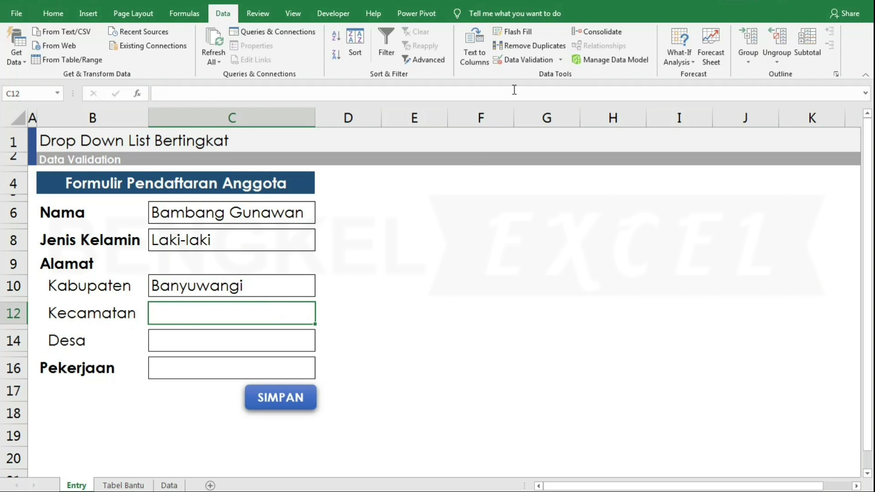
Give the Kecamatan cell C12 a List validation rule with source =INDIRECT($C$10).
click(526, 62)
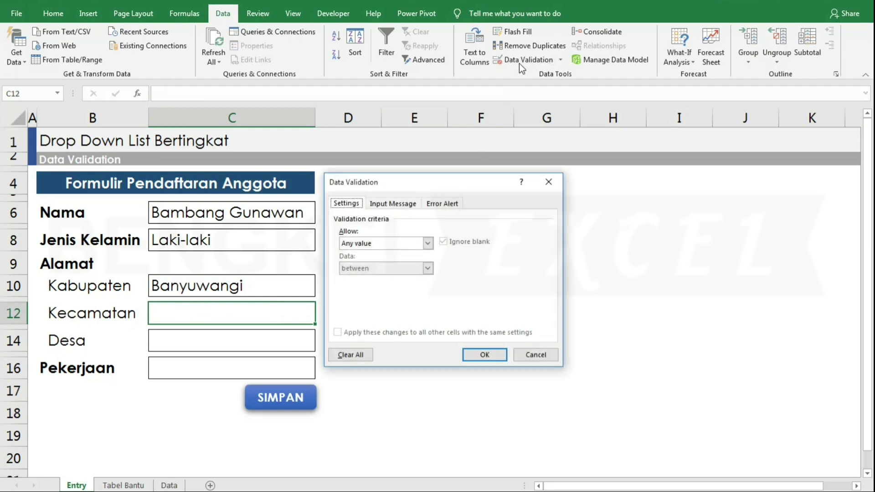
click(391, 242)
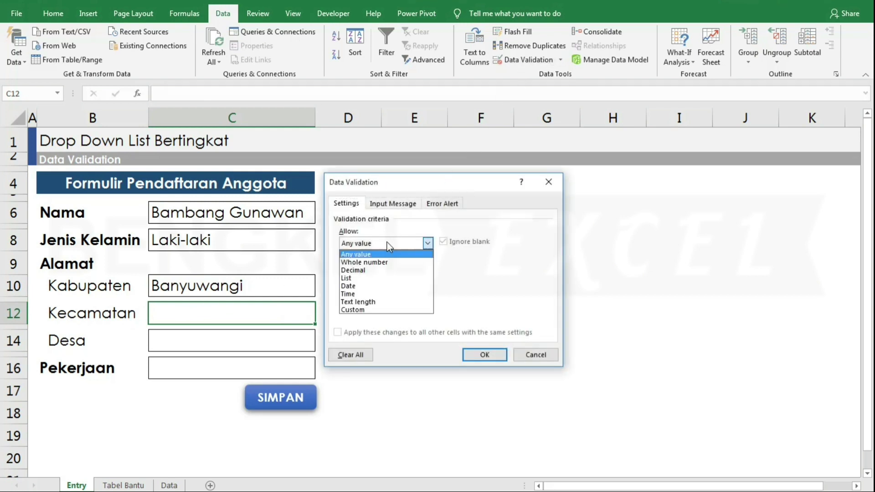
click(351, 278)
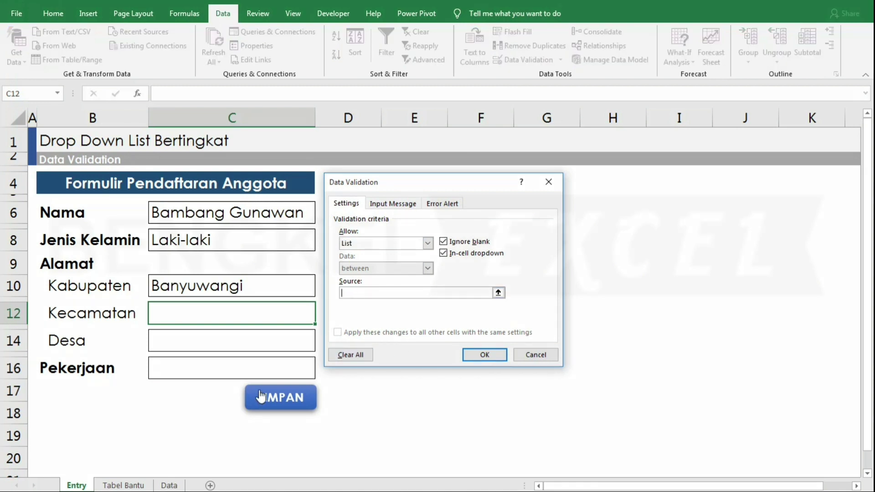
text(=INDIRE)
text(CT()
click(176, 286)
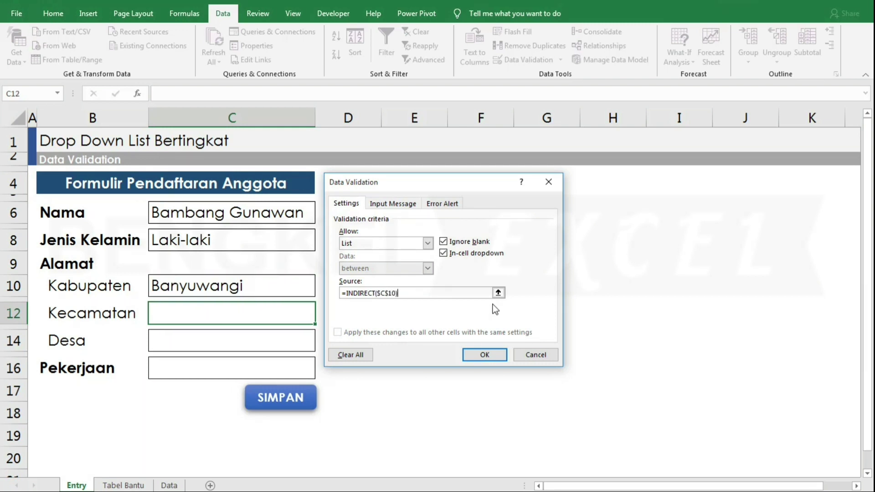
text())
click(483, 356)
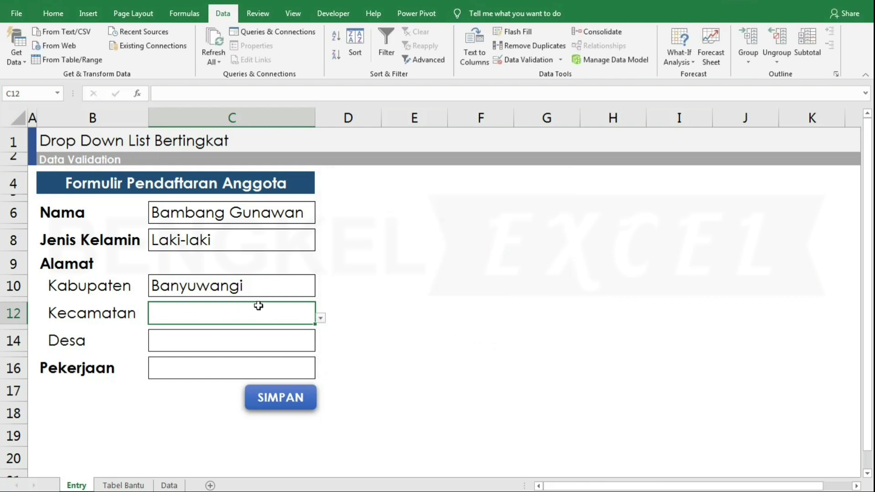
Pick Purwoharjo from the new Kecamatan drop-down under Banyuwangi.
key(Up)
key(Down)
click(322, 321)
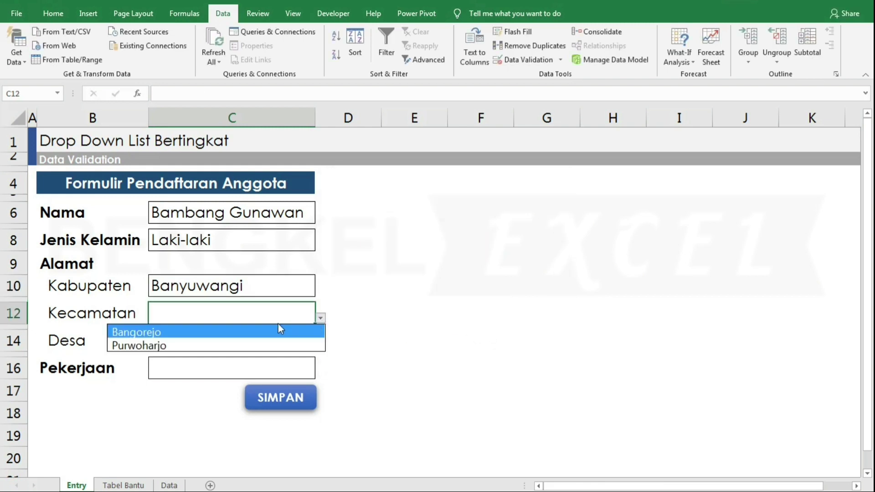
click(190, 345)
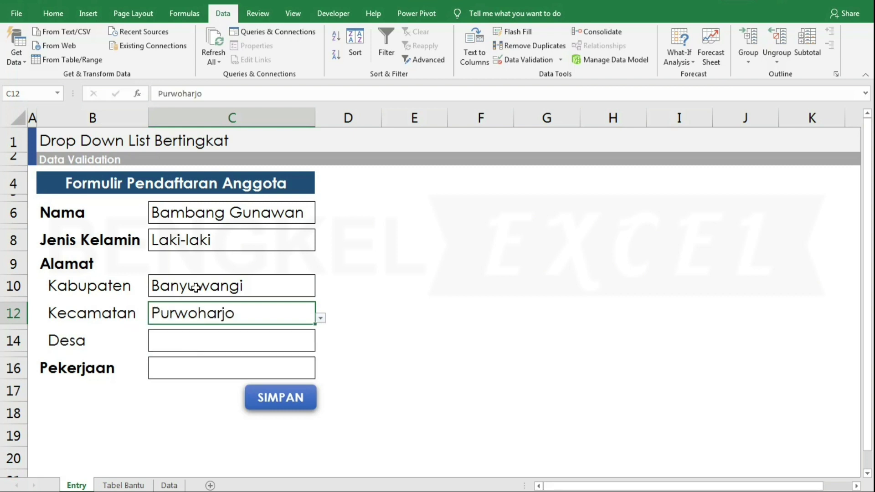
click(195, 285)
click(202, 305)
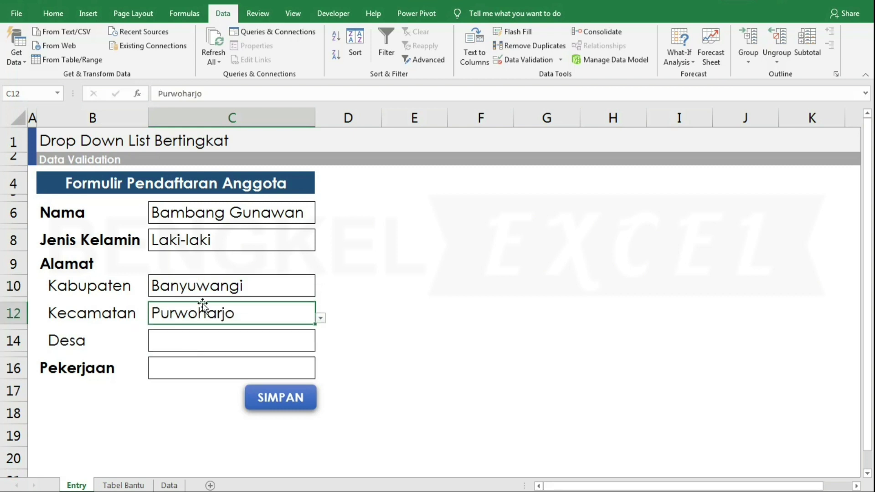
Check Purwoharjo and Bangorejo in the Tabel Bantu list, then choose Bangorejo as Kecamatan.
click(117, 486)
click(150, 264)
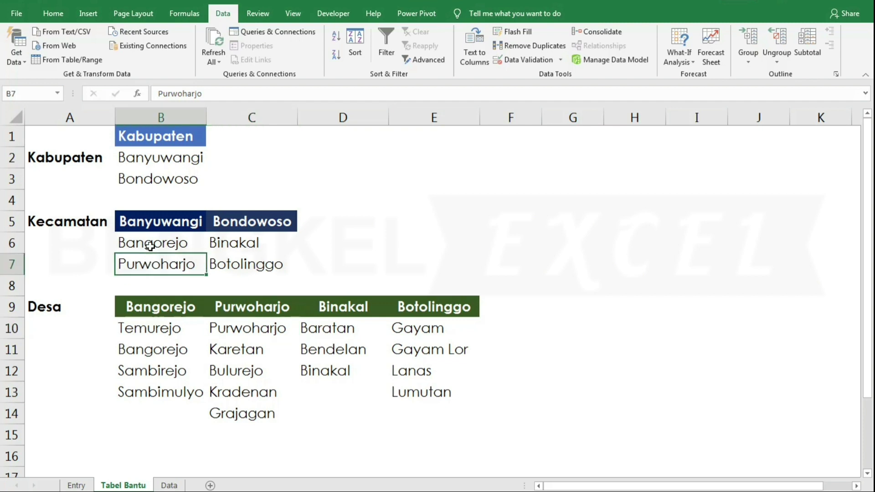
click(150, 244)
click(76, 486)
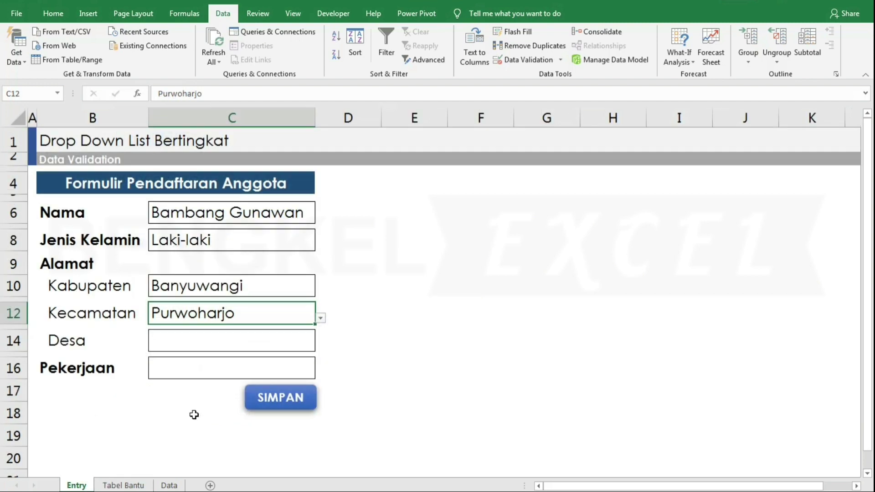
click(321, 319)
click(196, 342)
click(268, 287)
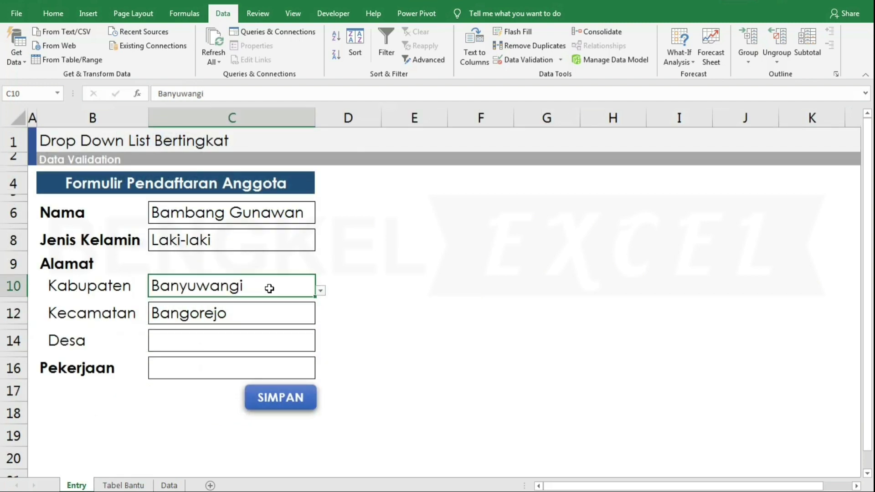
Switch the Kabupaten to Bondowoso and pick Botolinggo as its Kecamatan.
click(321, 291)
click(254, 319)
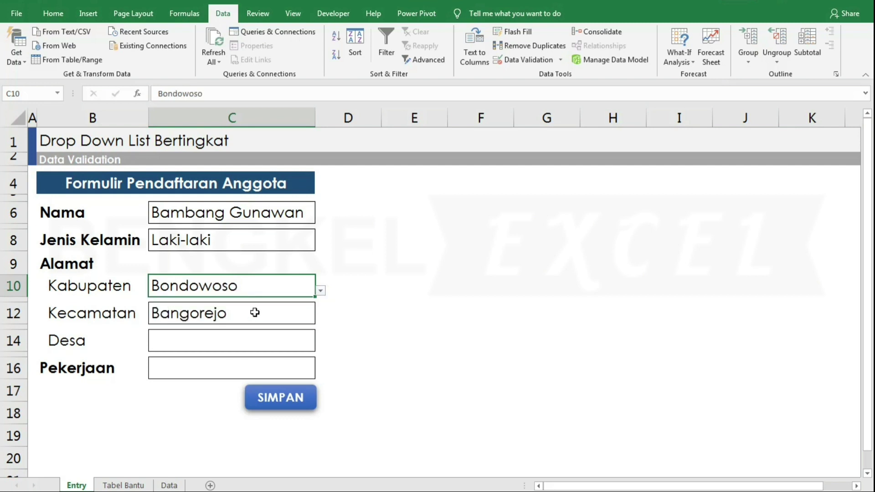
click(296, 313)
click(321, 319)
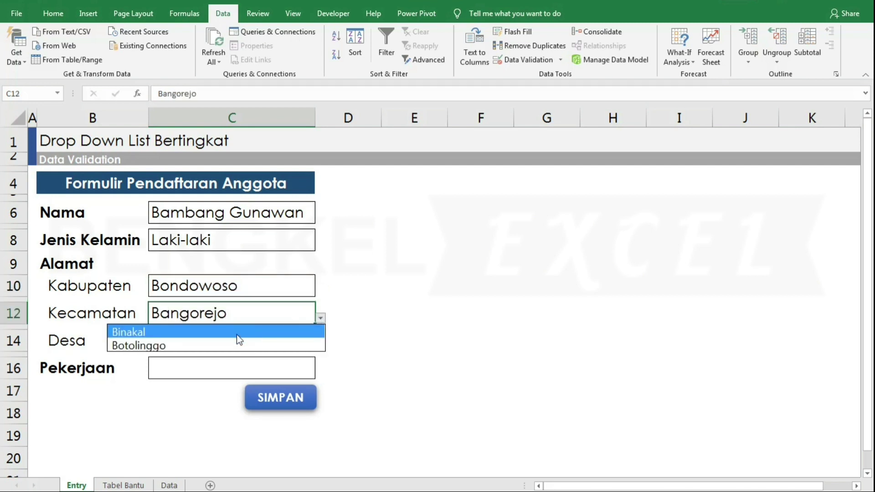
click(205, 346)
click(110, 486)
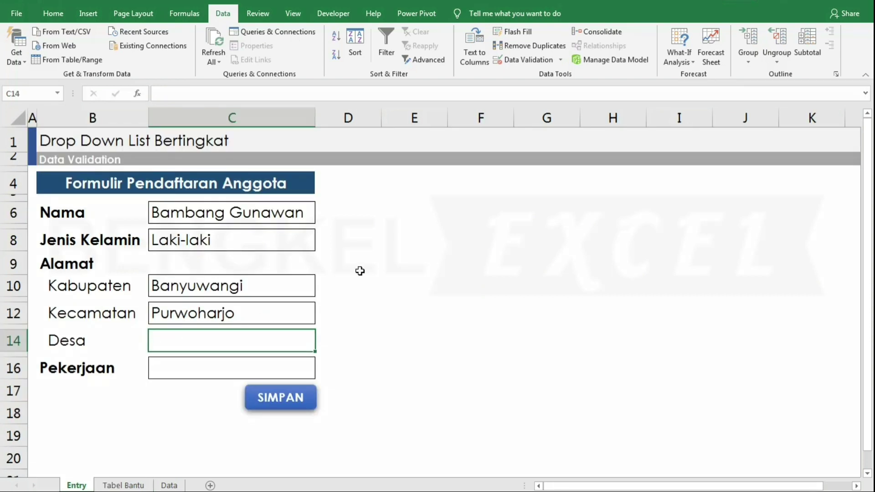
Give the Desa cell C14 a List validation rule with source =INDIRECT($C$12).
click(523, 59)
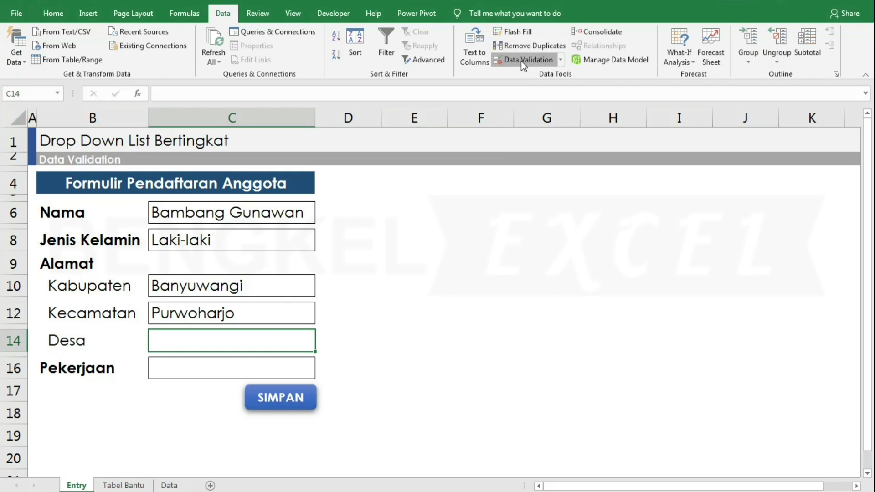
click(366, 245)
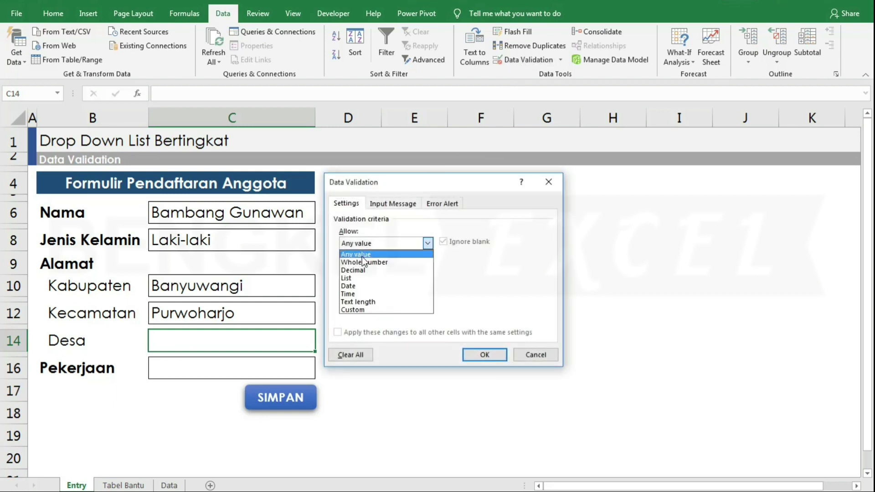
click(349, 279)
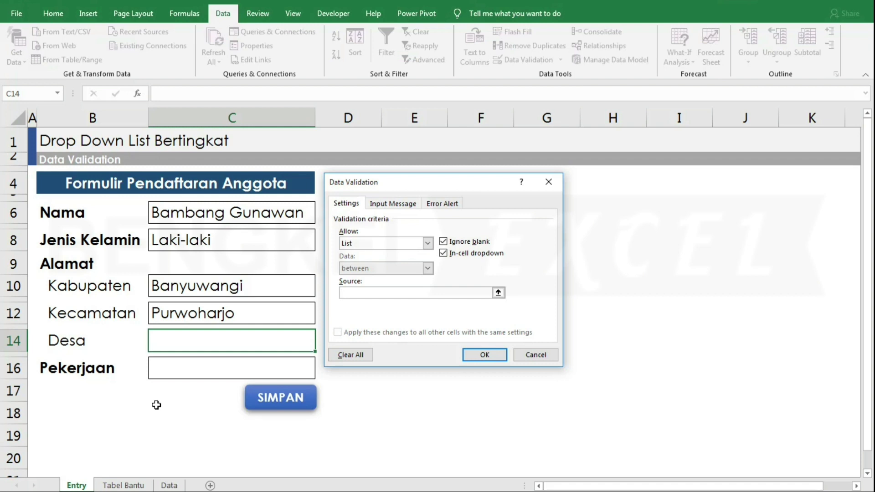
text(=IN)
text(DIRECT()
click(201, 314)
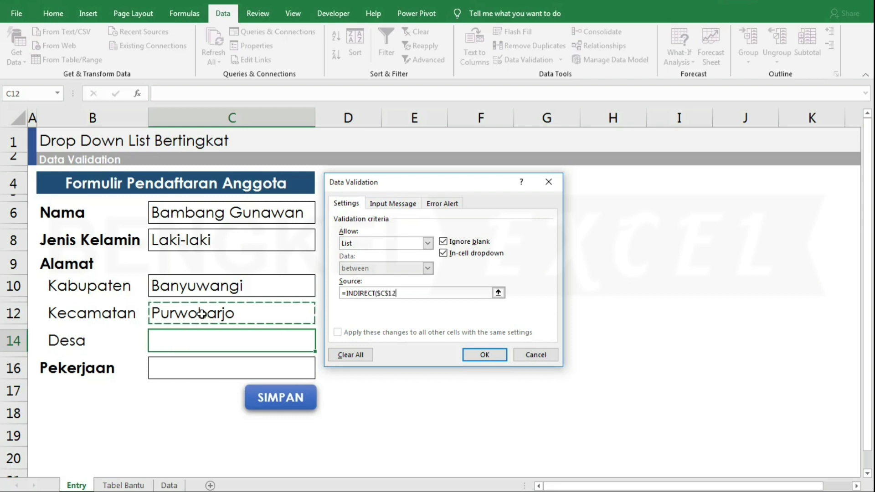
text())
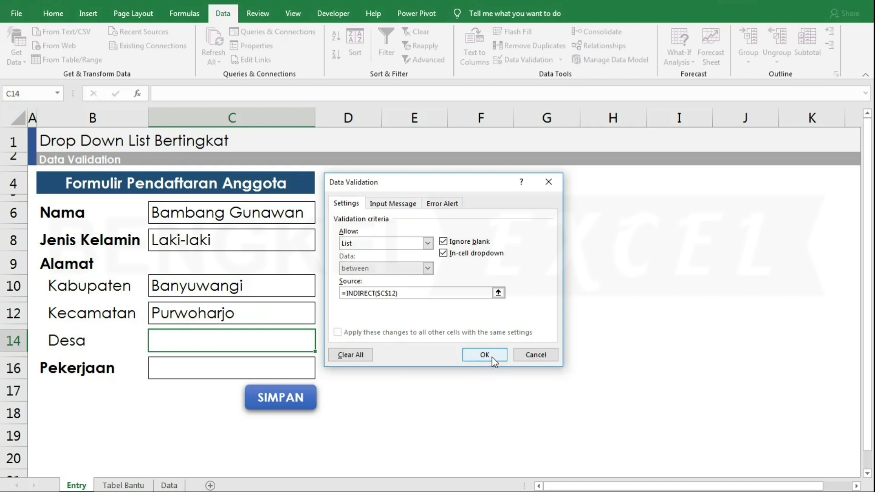
click(492, 357)
Choose Karetan from the new Desa drop-down.
click(217, 296)
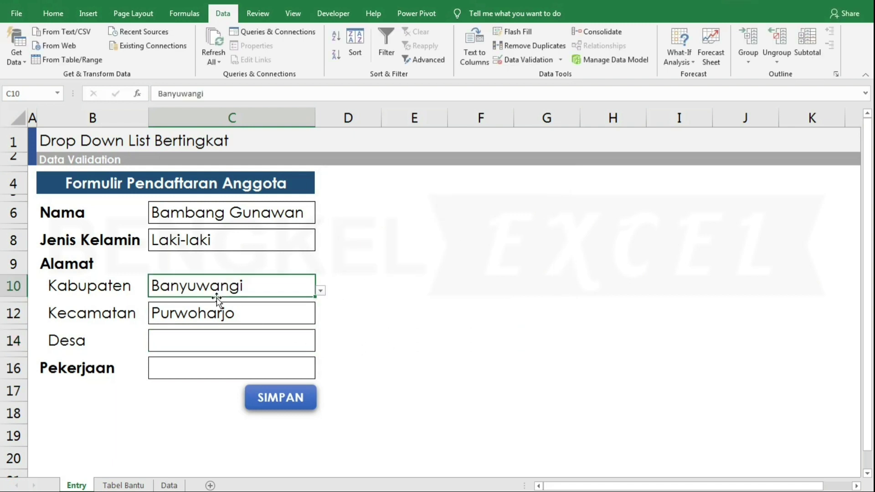
click(209, 313)
click(302, 344)
click(321, 346)
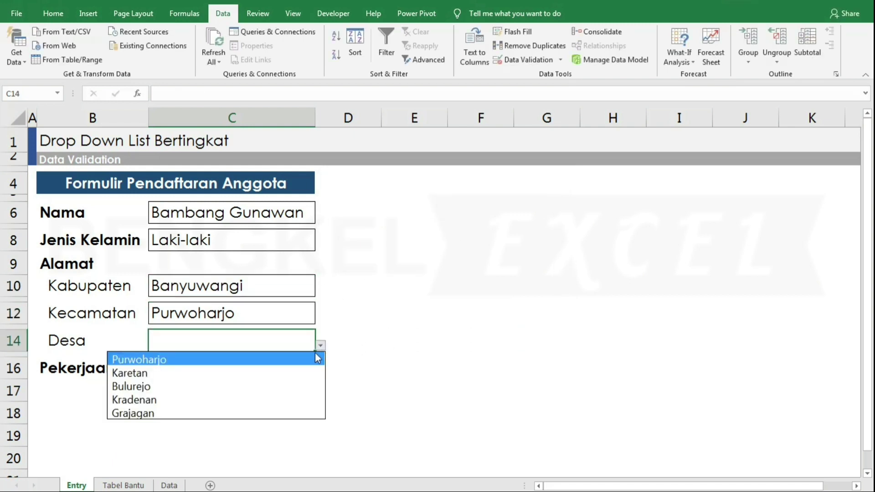
click(197, 378)
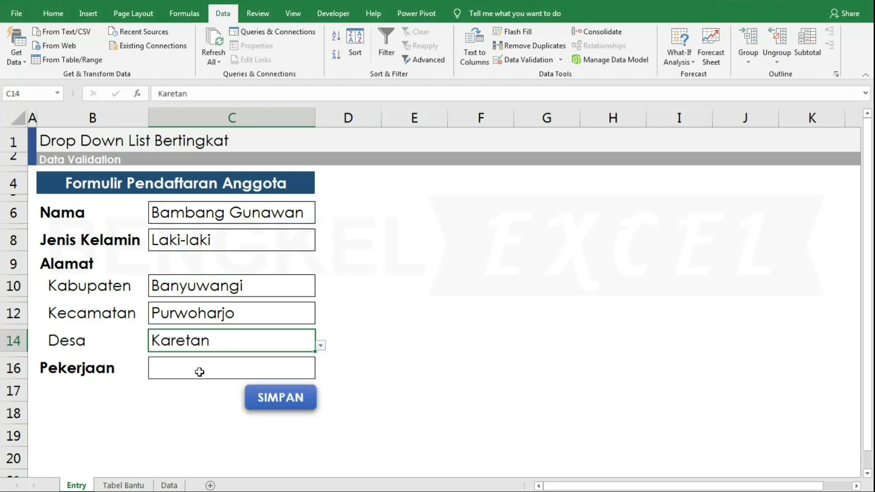
click(320, 347)
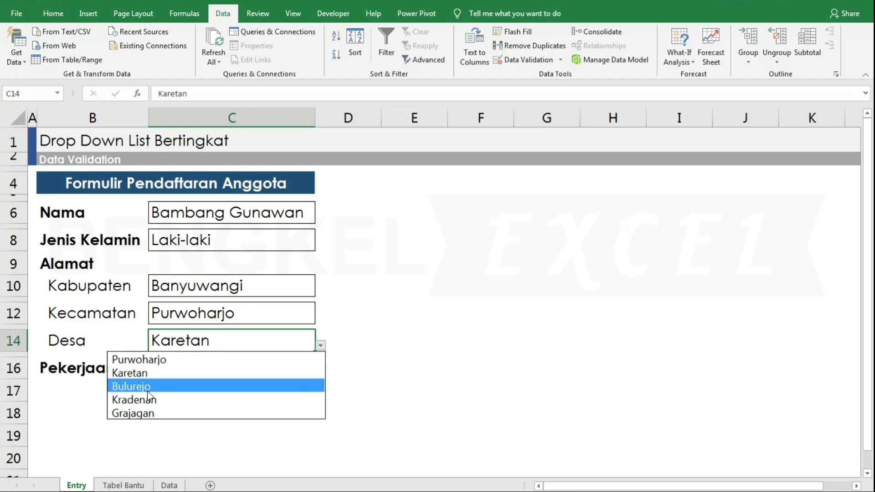
click(129, 485)
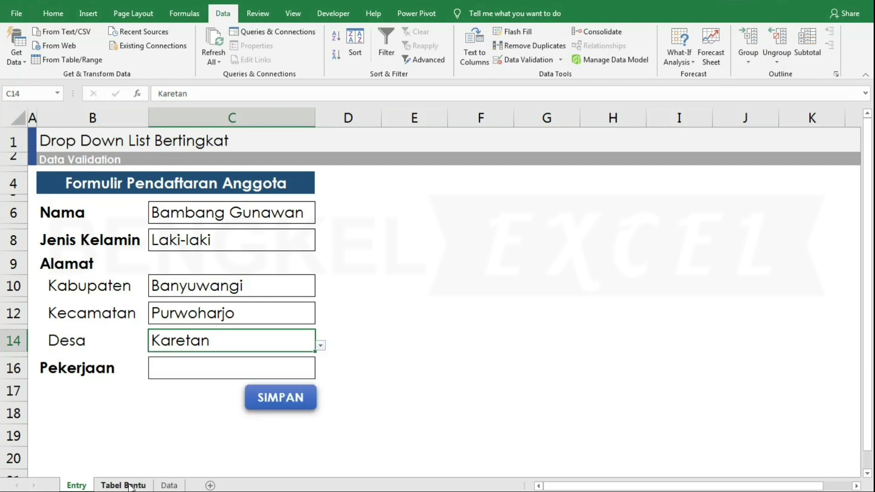
Select the Purwoharjo village list C10:C13 on the Tabel Bantu sheet.
click(157, 337)
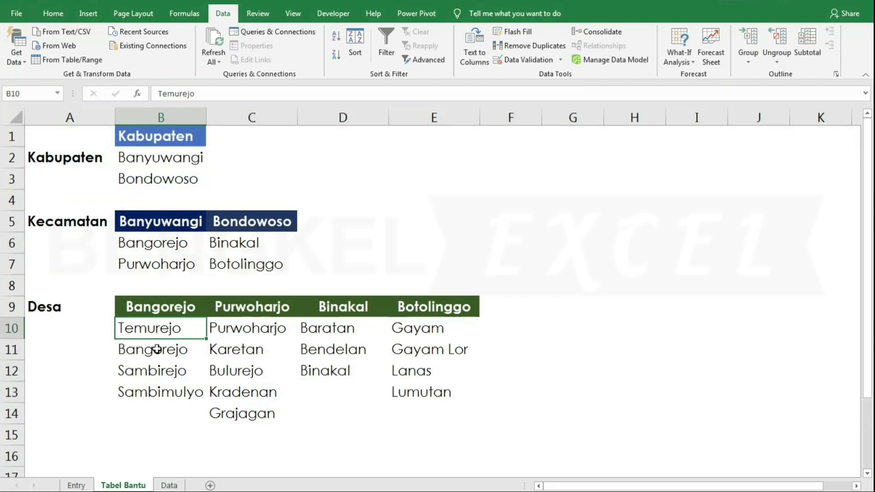
click(222, 331)
click(235, 350)
drag(238, 326, 246, 413)
click(231, 335)
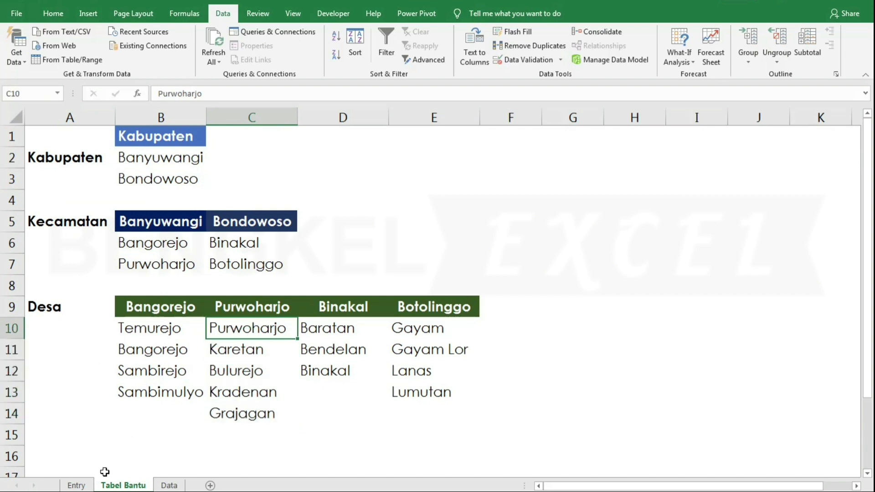
Enter Petani as the Pekerjaan, which saves the record and clears the Entry form.
click(76, 485)
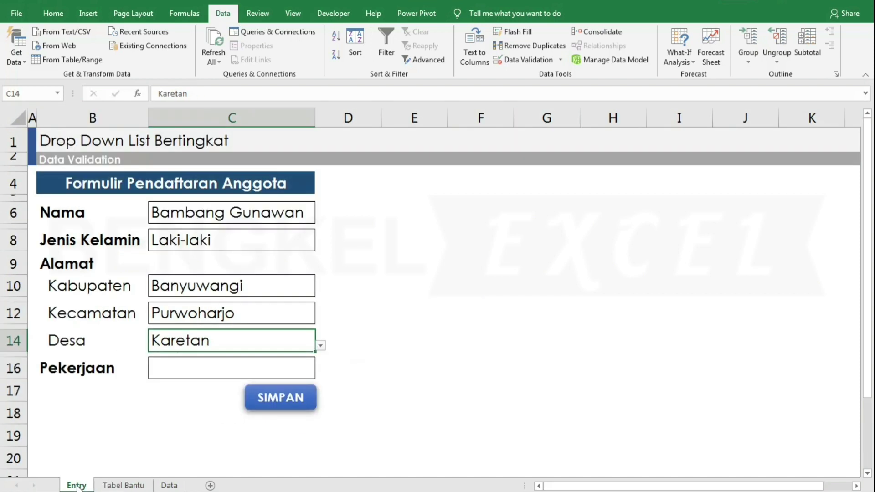
click(184, 370)
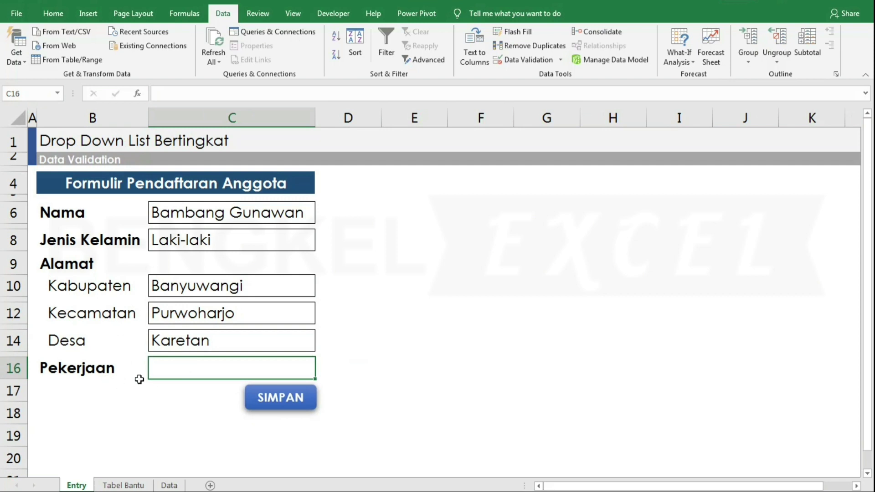
click(206, 343)
click(225, 317)
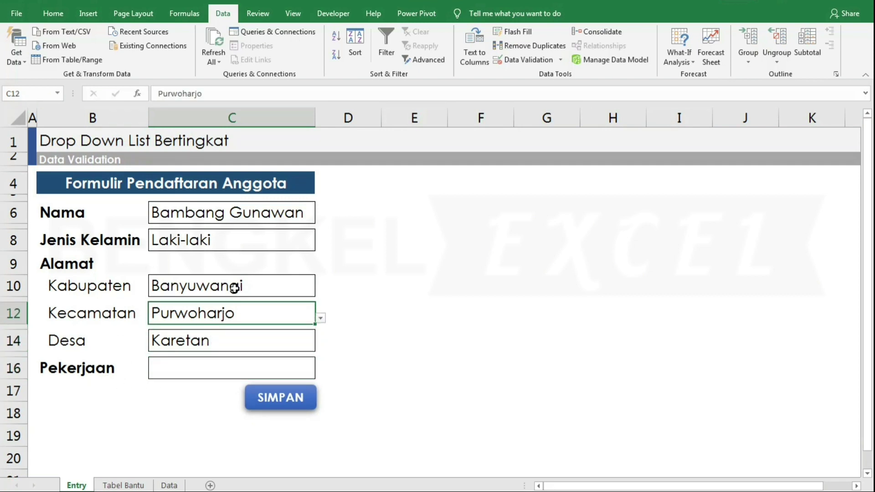
click(234, 288)
click(175, 373)
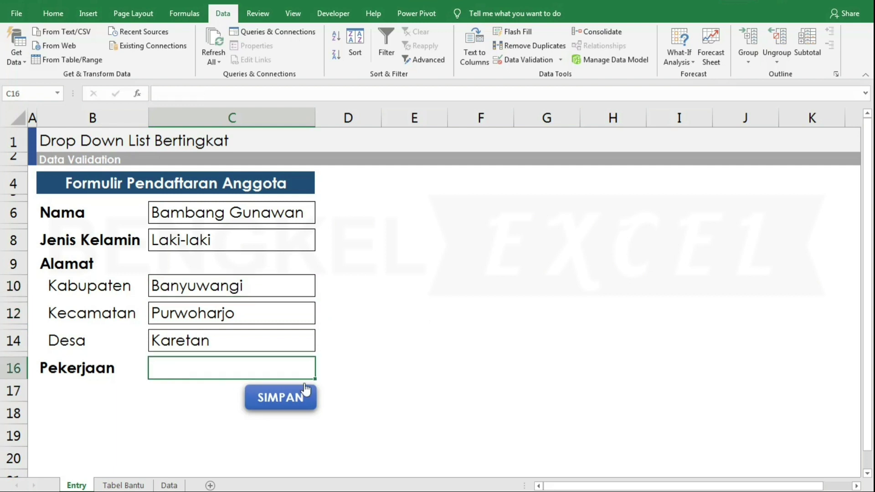
text(Petani)
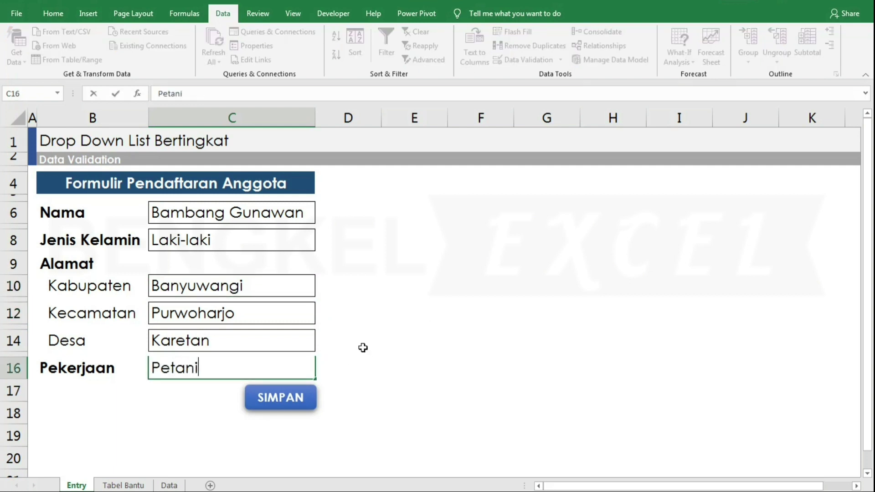
key(Return)
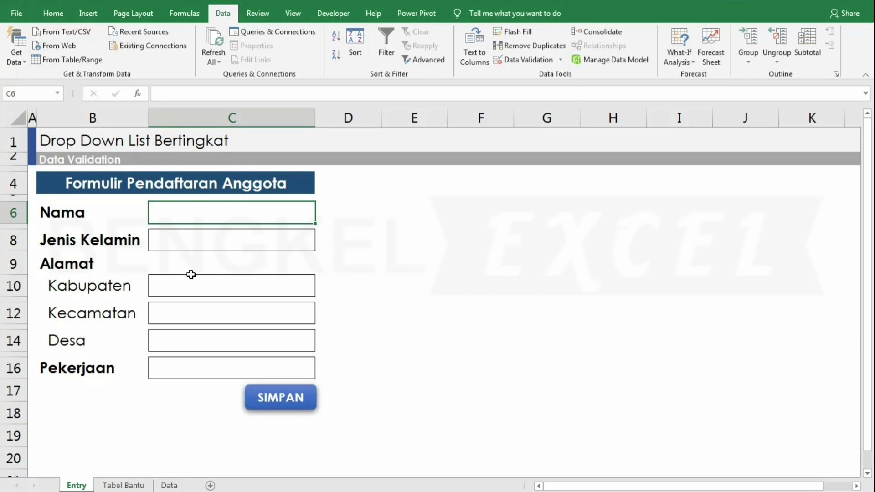
Type the new member's full name and choose Perempuan as Jenis Kelamin.
text(Ririn)
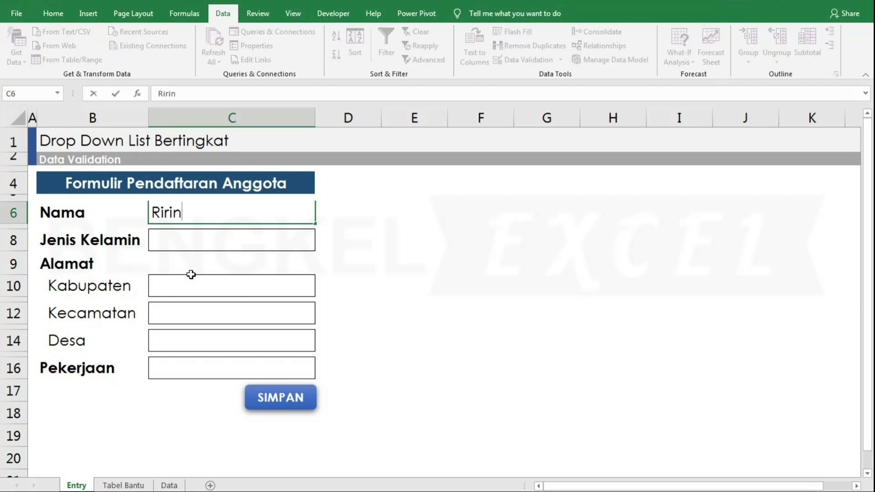
text( Putri)
text( Sartika)
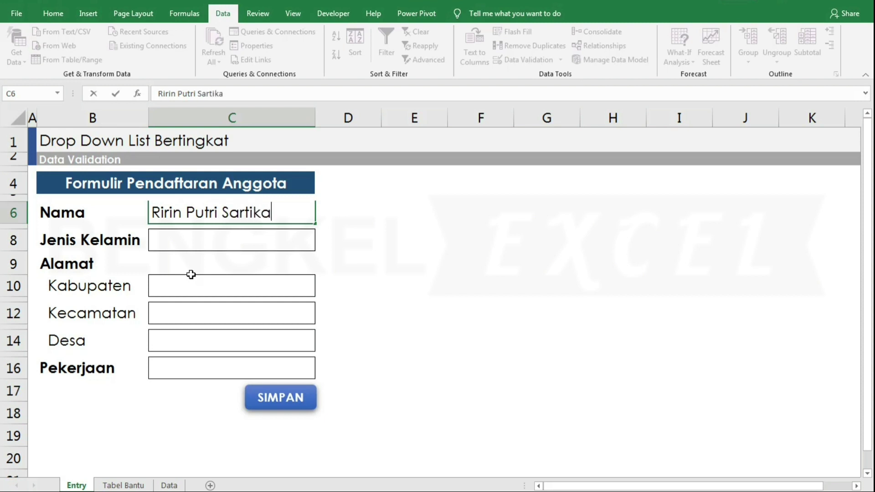
click(179, 241)
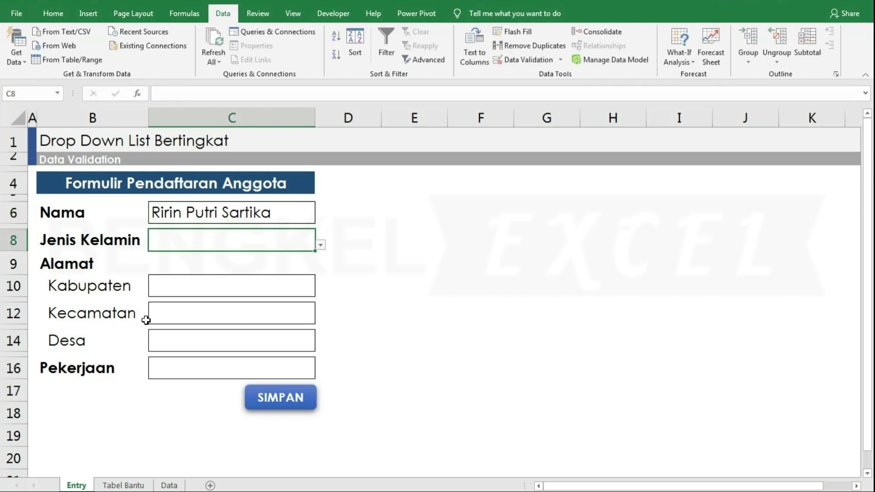
click(321, 245)
click(264, 273)
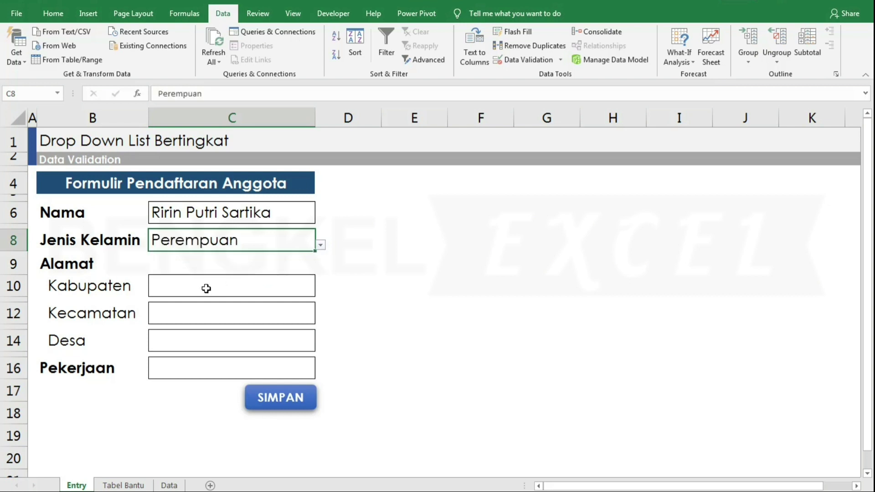
Set the Kabupaten to Banyuwangi after briefly trying Bondowoso.
click(301, 289)
click(321, 290)
click(235, 317)
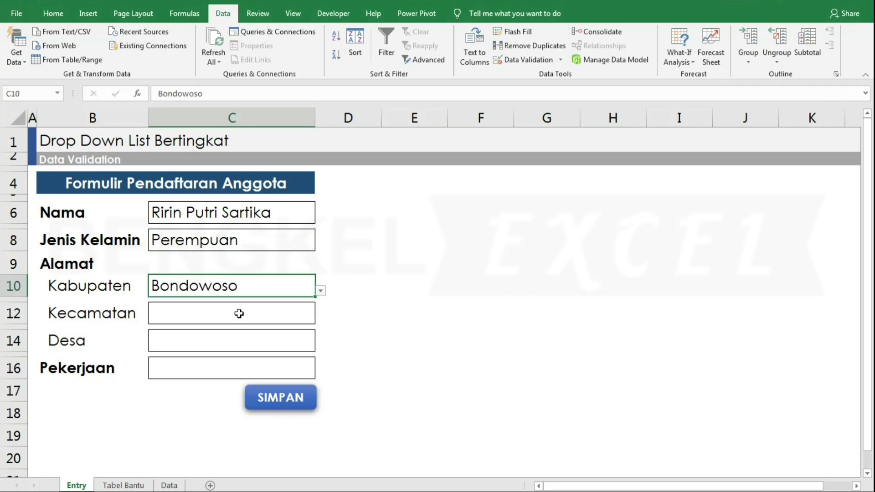
click(290, 310)
click(310, 292)
click(320, 290)
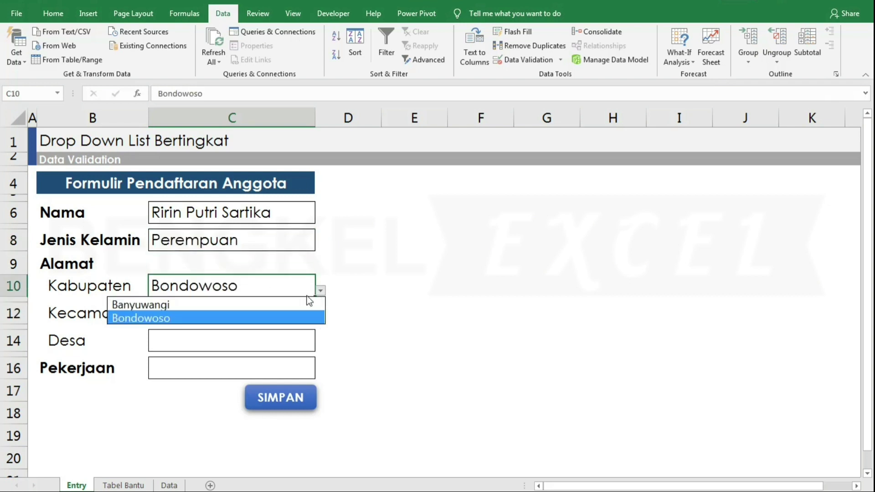
click(281, 314)
click(281, 306)
Check the Kecamatan options listed for Banyuwangi without picking one.
click(310, 313)
click(321, 318)
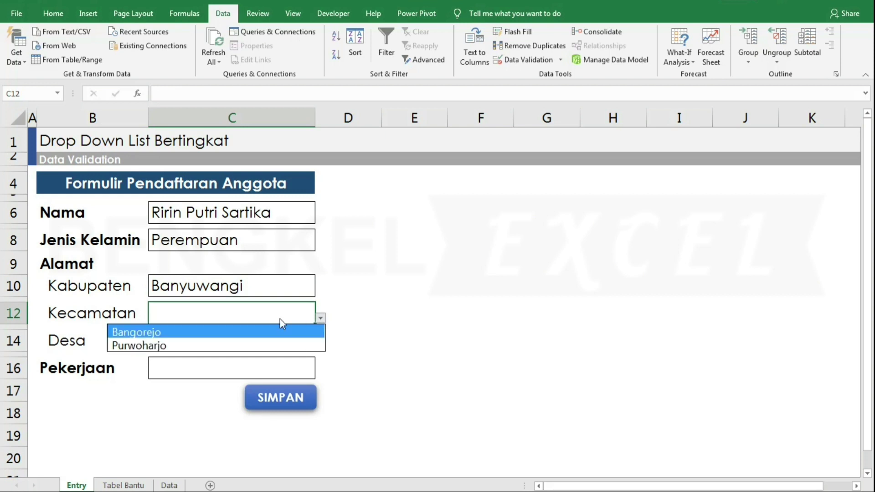
click(189, 310)
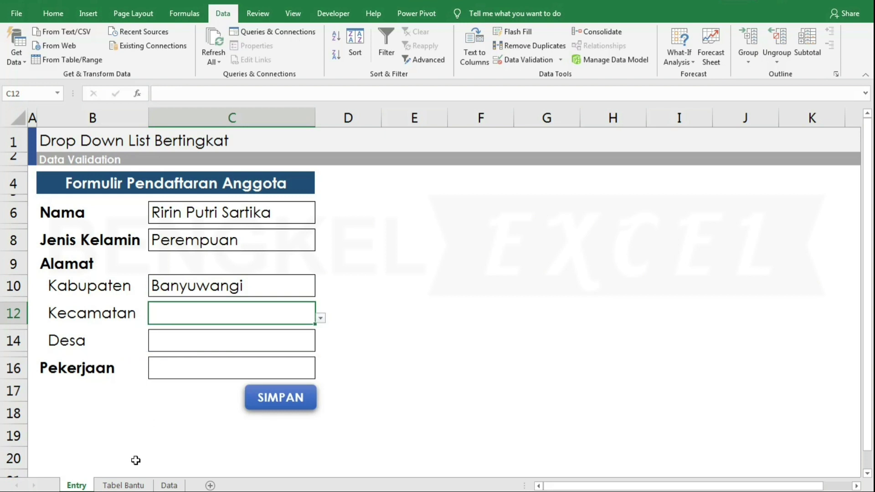
click(131, 487)
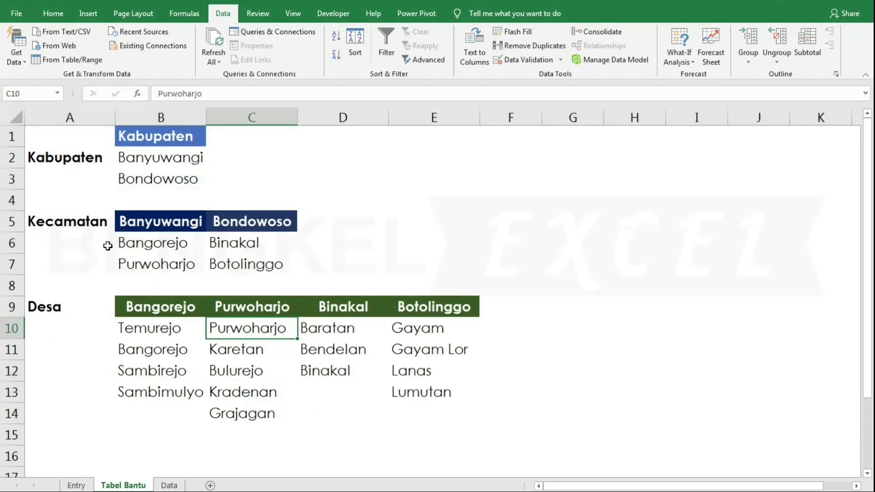
Insert a blank row 7 above Purwoharjo in the Tabel Bantu helper table.
click(157, 264)
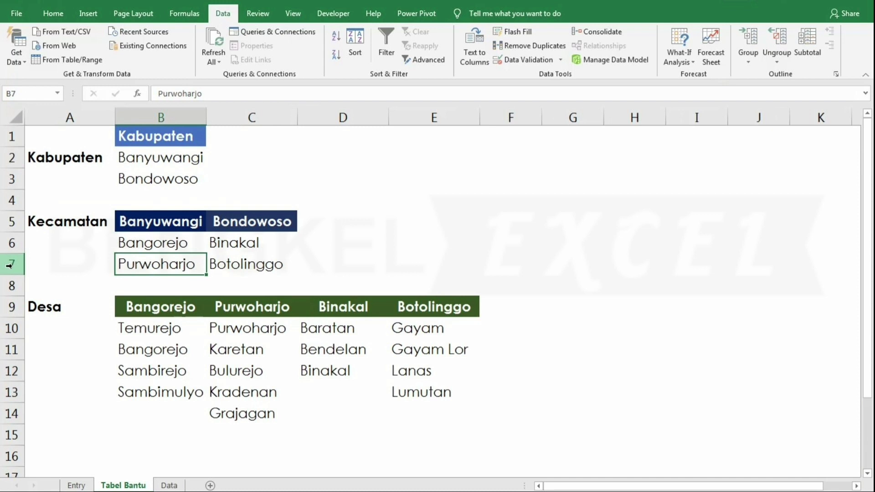
click(9, 266)
right_click(10, 266)
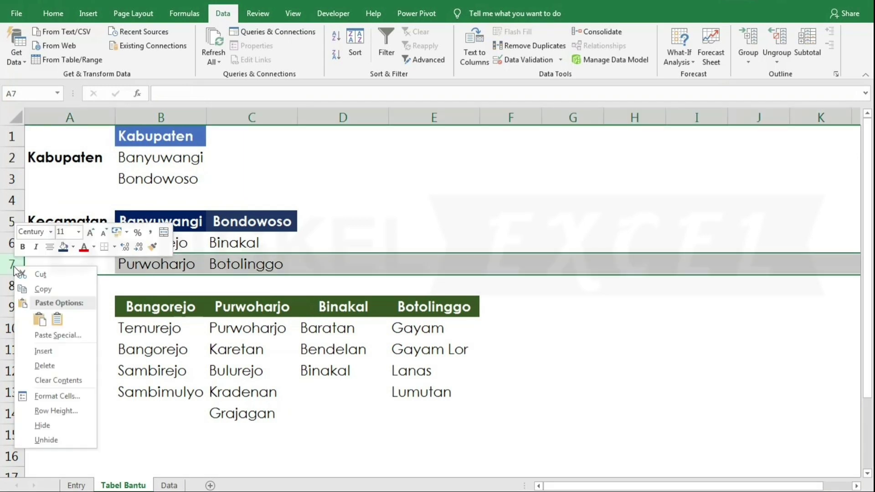
click(48, 349)
click(235, 279)
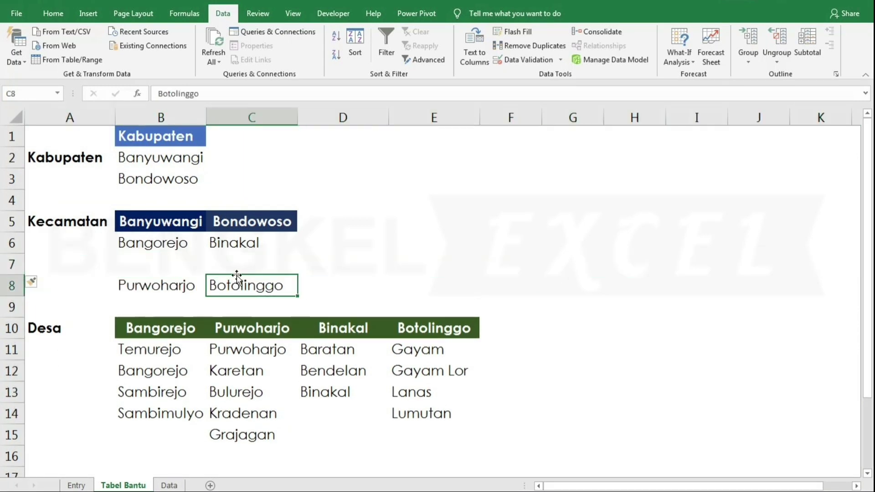
drag(236, 246, 234, 286)
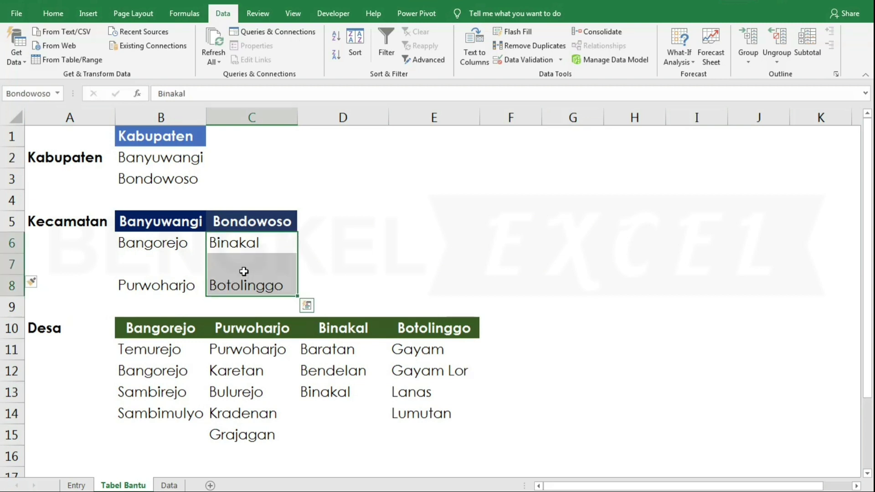
click(170, 262)
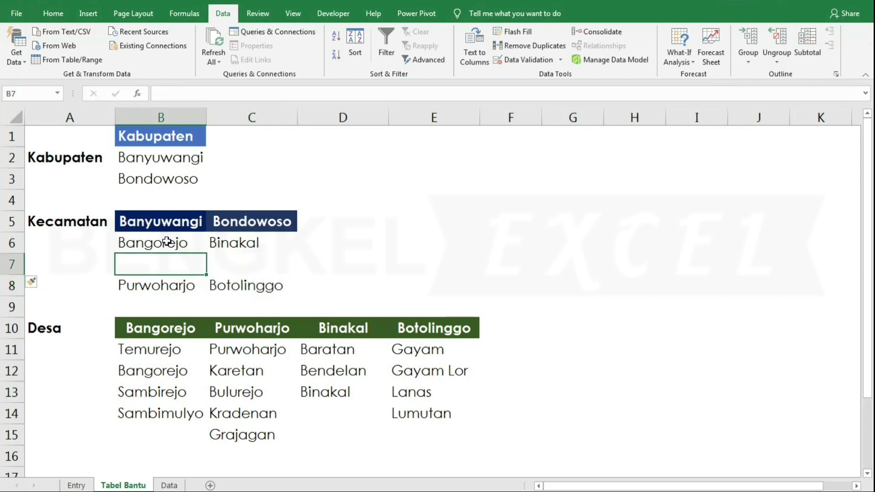
drag(166, 241, 172, 282)
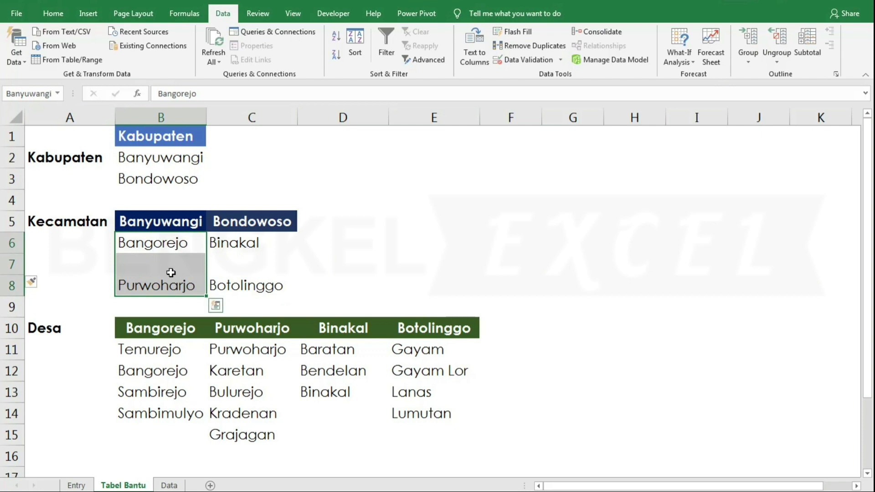
Enter Muncar in B7 as a new Banyuwangi Kecamatan.
click(171, 269)
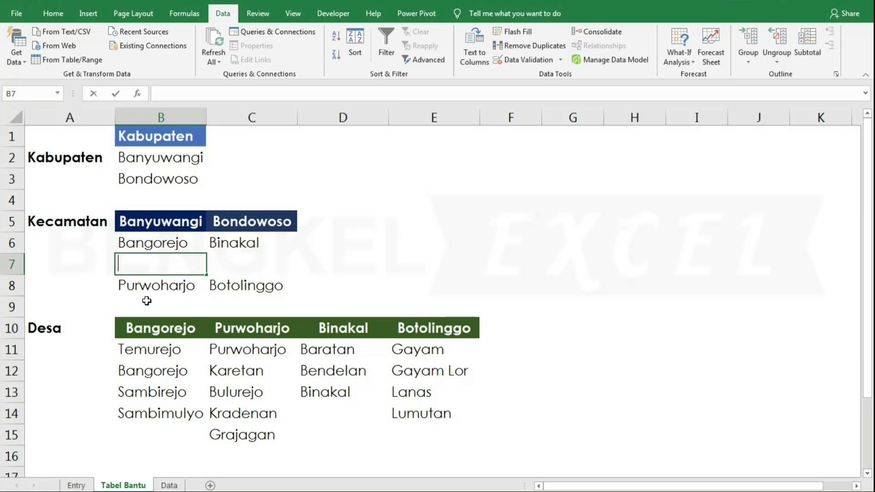
text(Muncar)
key(Return)
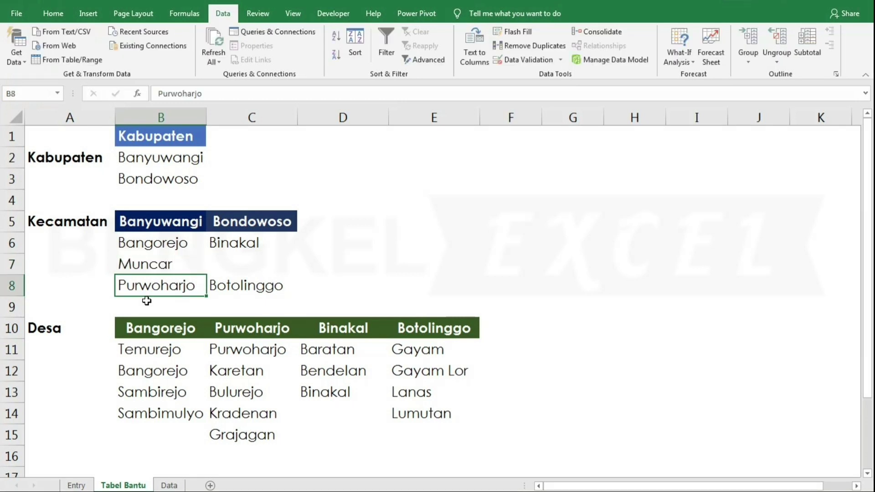
click(226, 281)
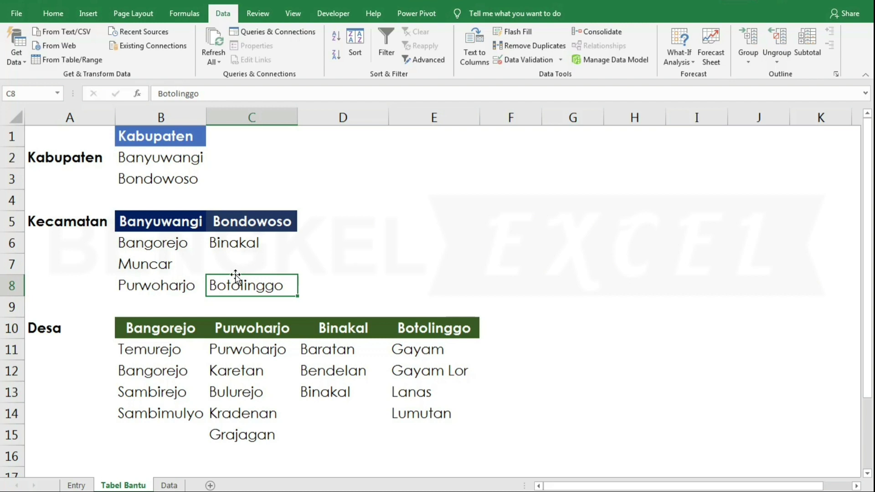
click(173, 268)
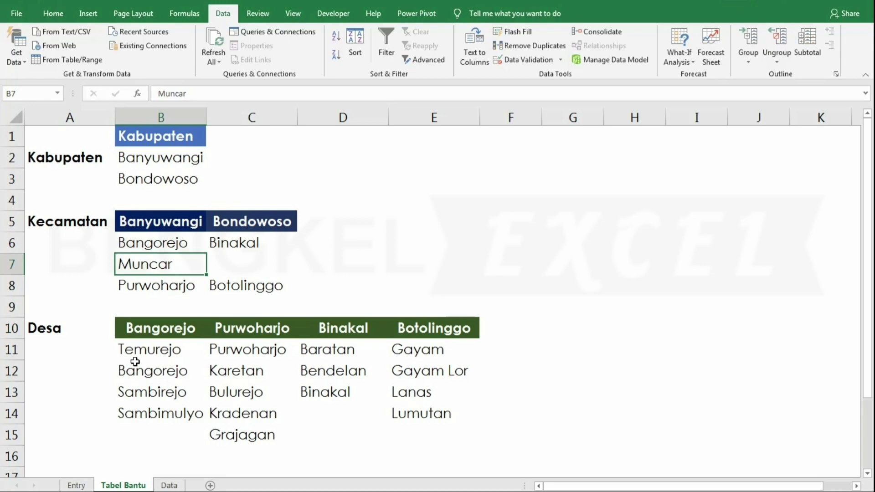
click(76, 486)
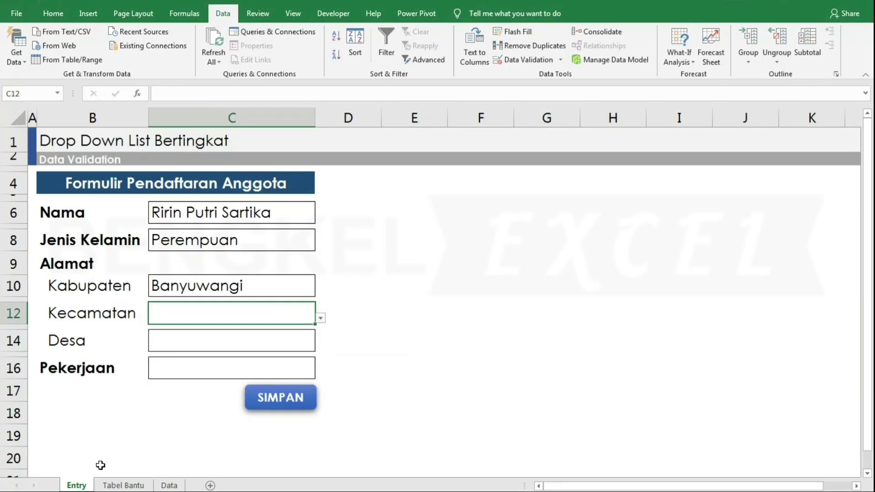
Pick Muncar as Kecamatan, then switch Kabupaten to Bondowoso and check its Kecamatan list.
click(321, 318)
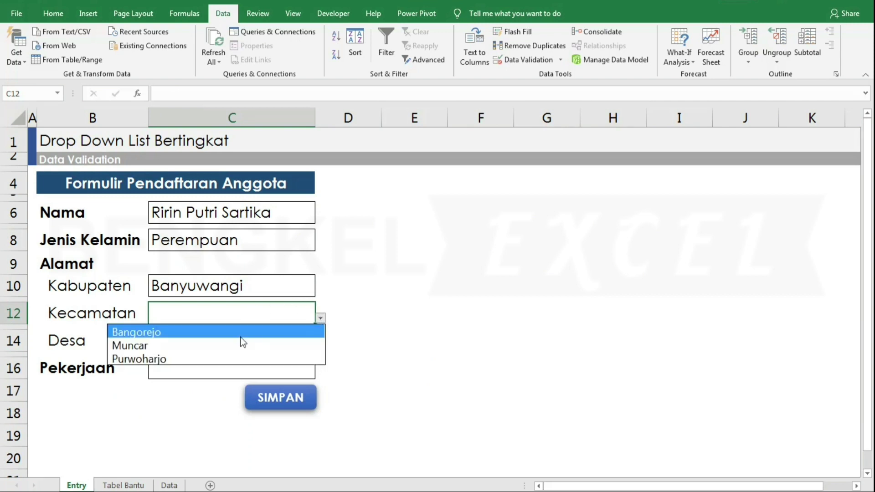
click(185, 346)
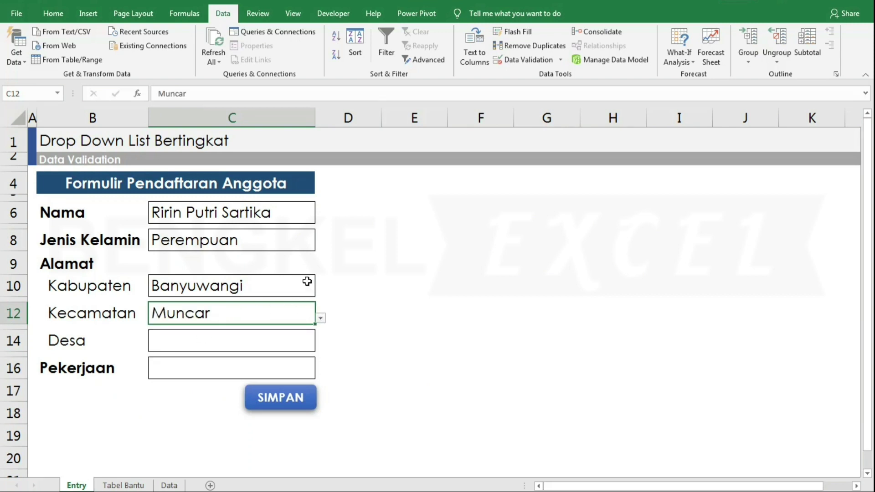
click(274, 293)
click(319, 291)
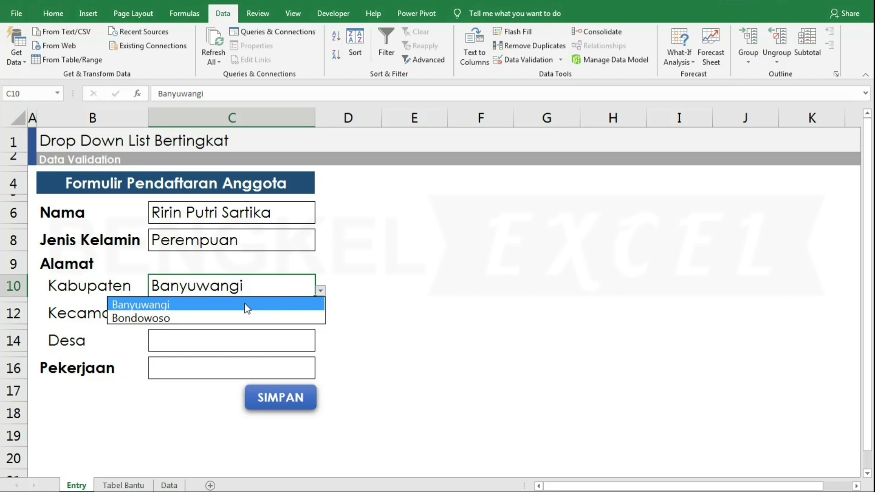
click(225, 317)
click(301, 313)
click(321, 318)
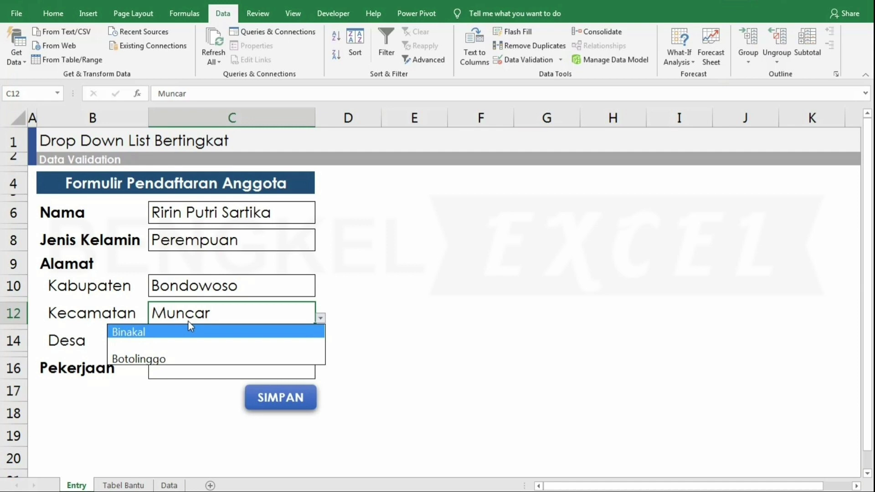
click(198, 315)
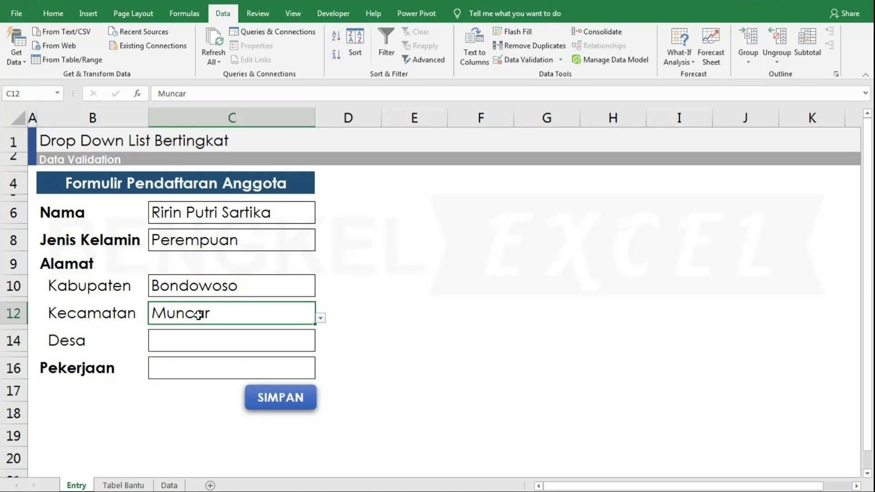
click(123, 485)
Move Botolinggo from C8 up into C7 under Binakal, dismissing the clipboard warning.
click(229, 271)
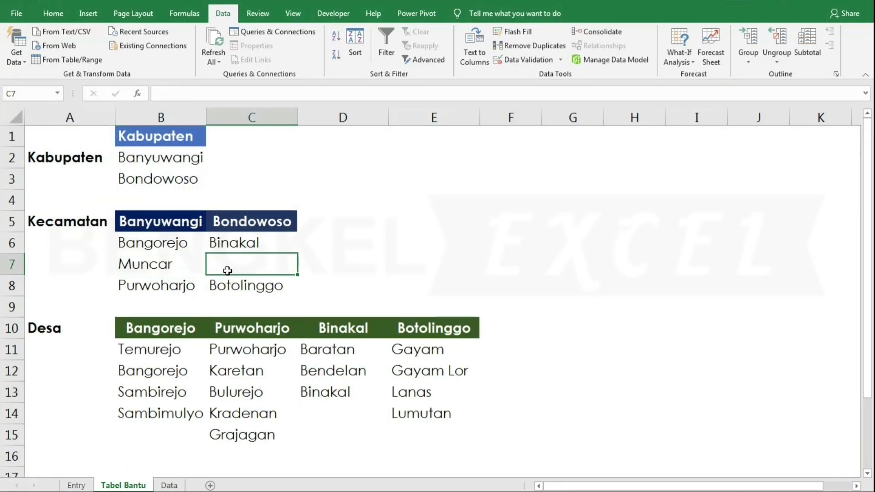
click(243, 286)
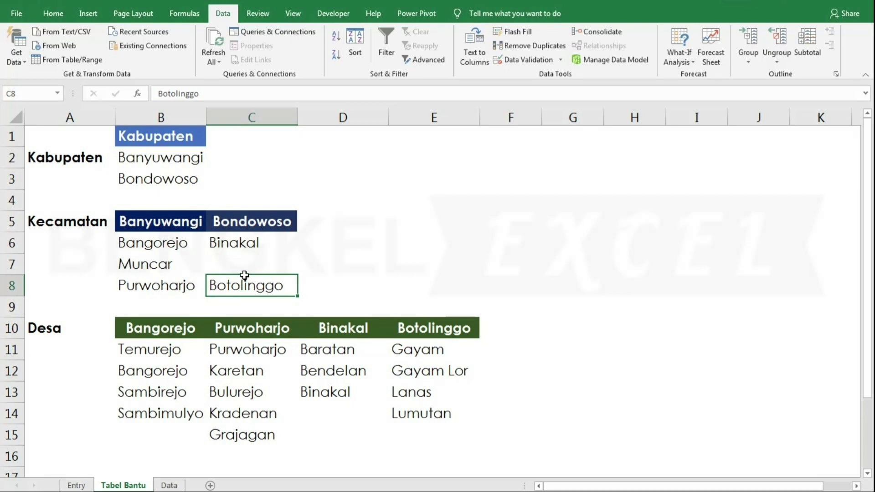
drag(246, 275, 249, 260)
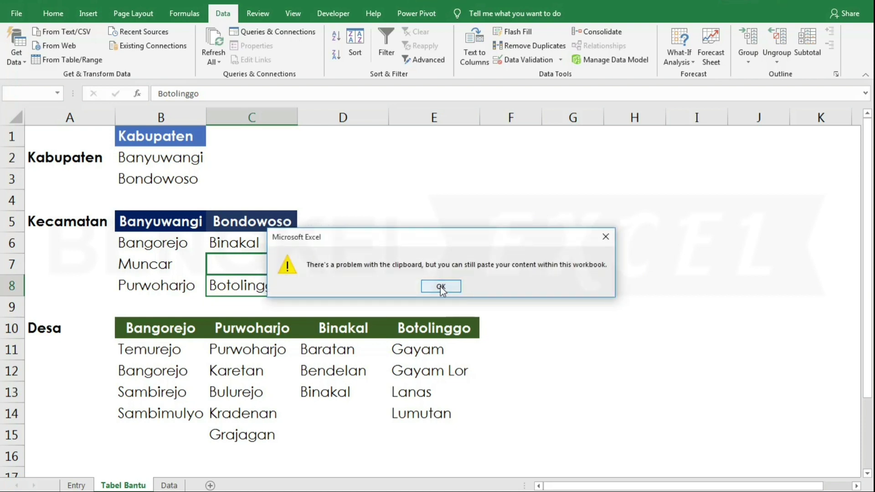
click(441, 287)
drag(260, 242, 260, 265)
click(247, 265)
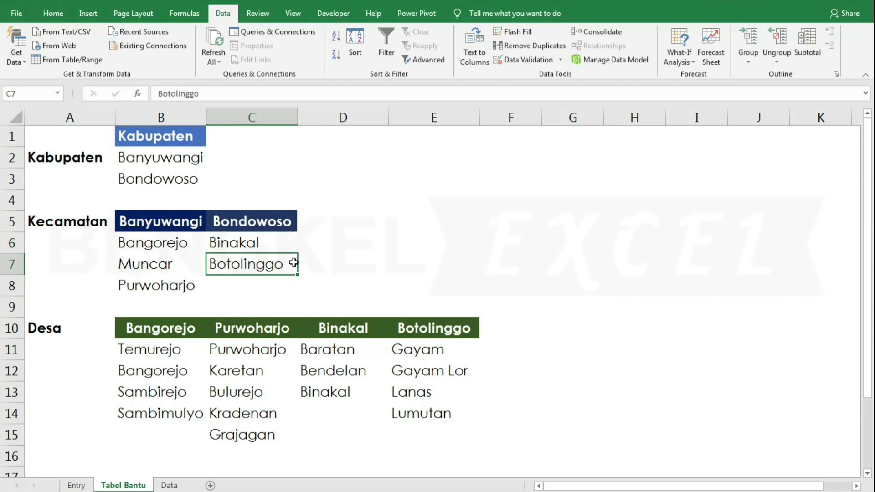
click(76, 486)
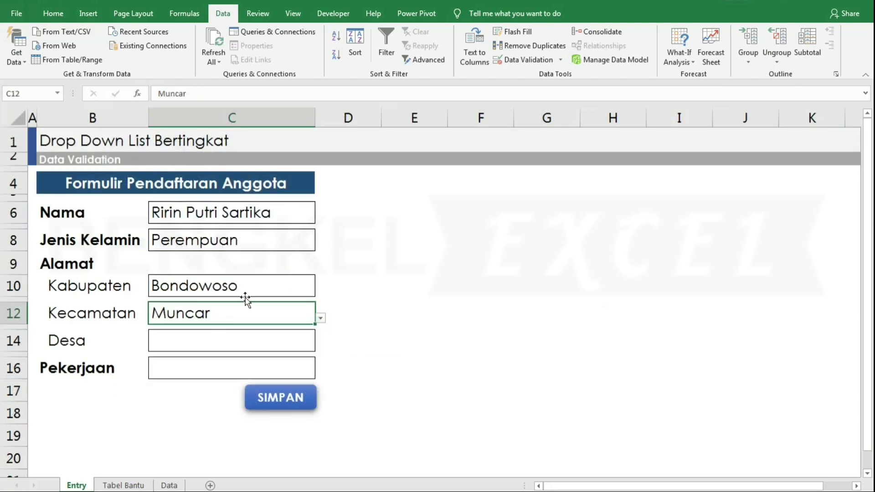
Recheck the Kabupaten and Kecamatan drop-downs, keeping Bondowoso and Muncar.
click(299, 283)
click(321, 291)
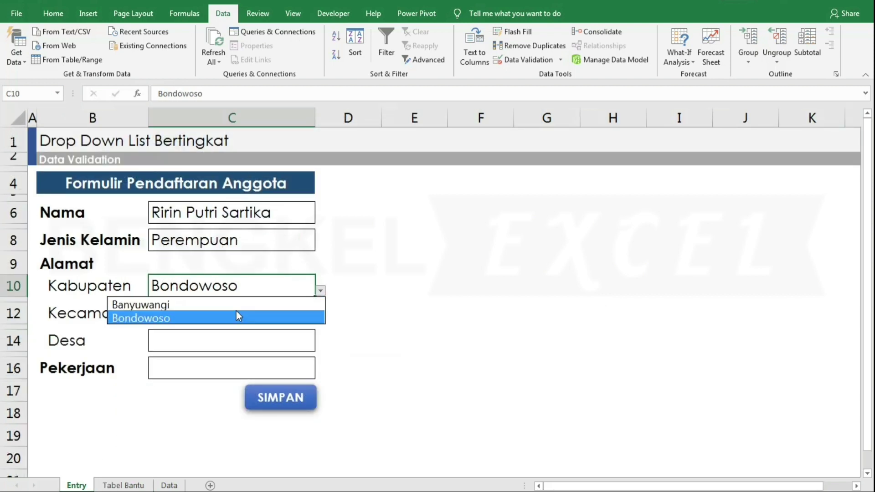
click(291, 316)
click(303, 310)
click(322, 318)
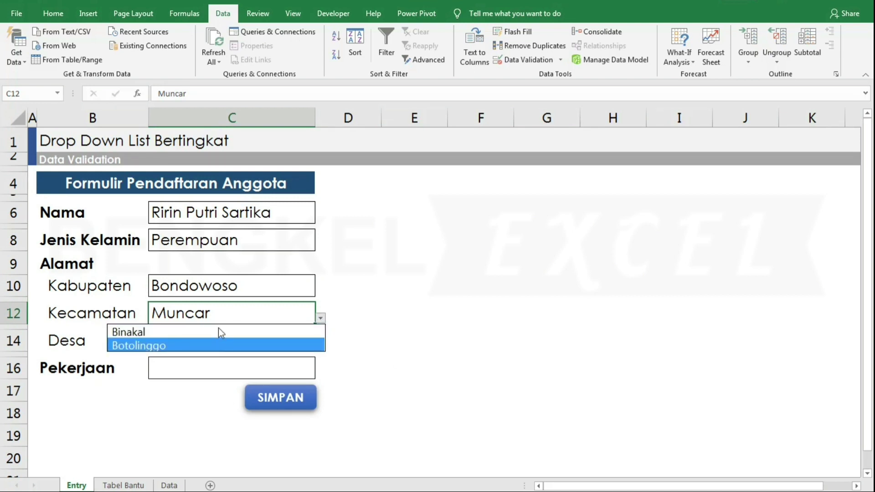
click(225, 316)
Change the Kabupaten to Banyuwangi while Muncar stays as Kecamatan.
click(272, 282)
click(321, 291)
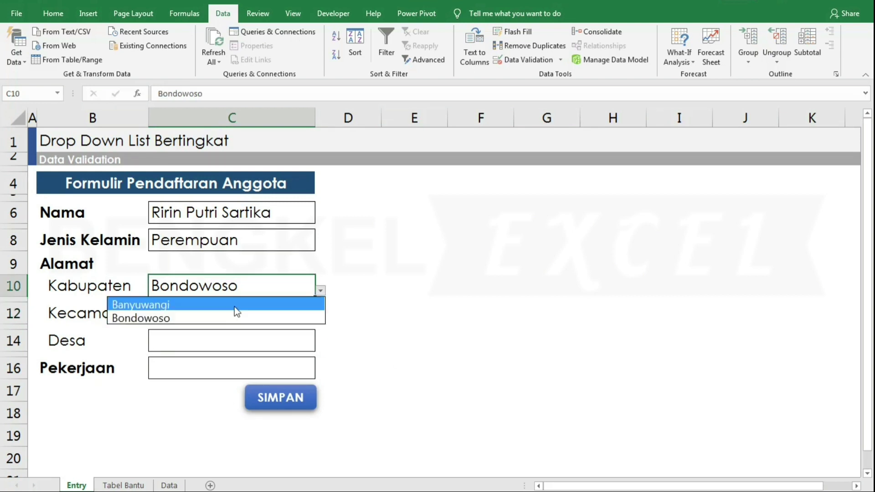
click(232, 304)
click(192, 341)
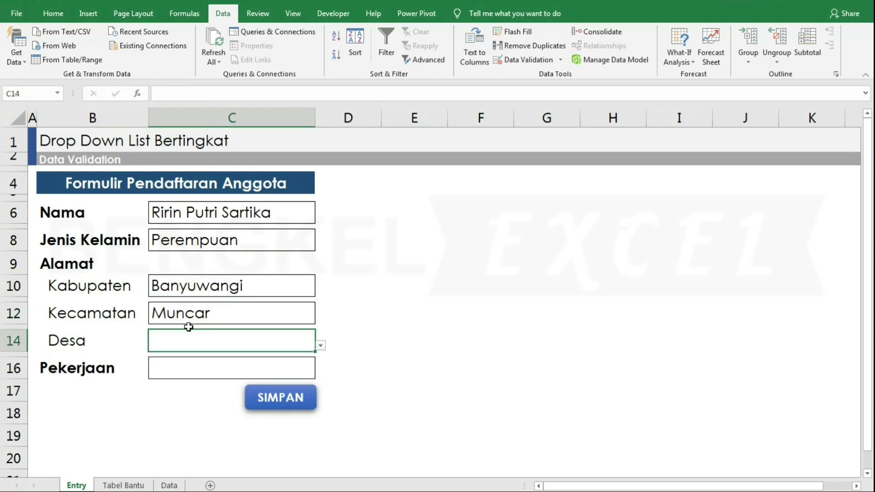
click(130, 487)
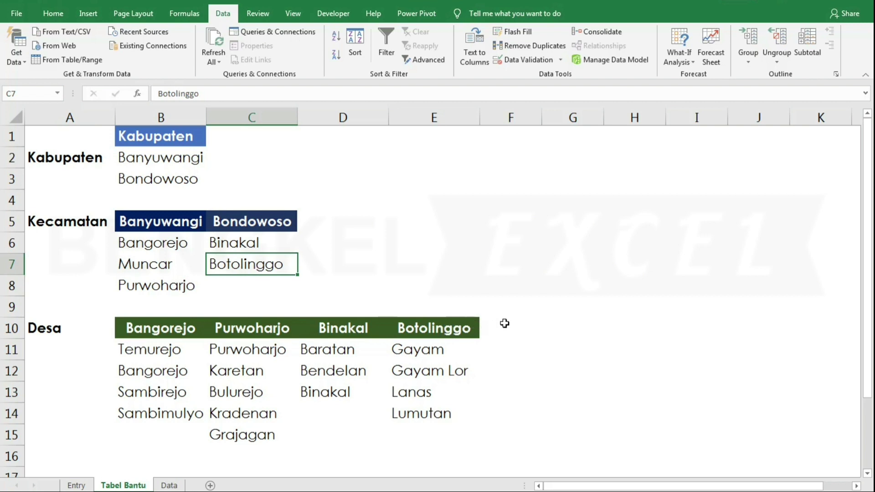
Add a Muncar header in F10 with the villages Sumberayu and Sumberberas below it.
click(475, 329)
mouse_move(481, 338)
mouse_down()
mouse_move(558, 336)
mouse_move(524, 334)
mouse_up()
text(Mu)
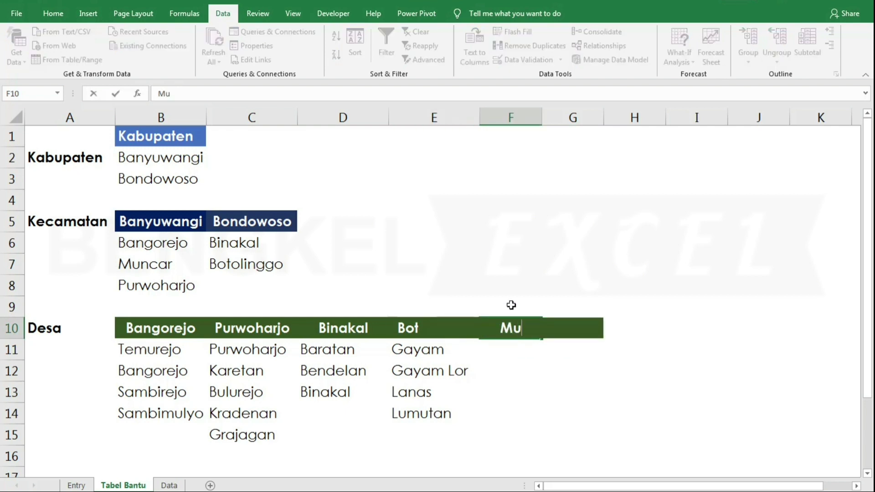
text(ncar)
key(Return)
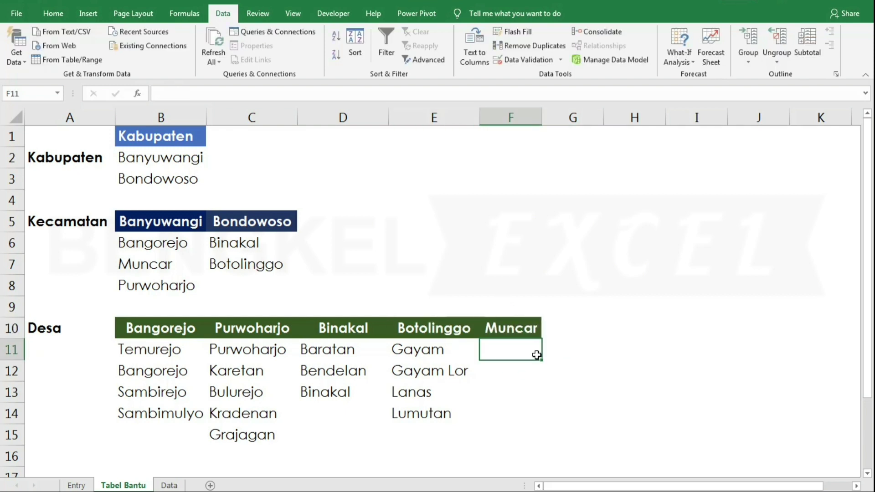
text(S)
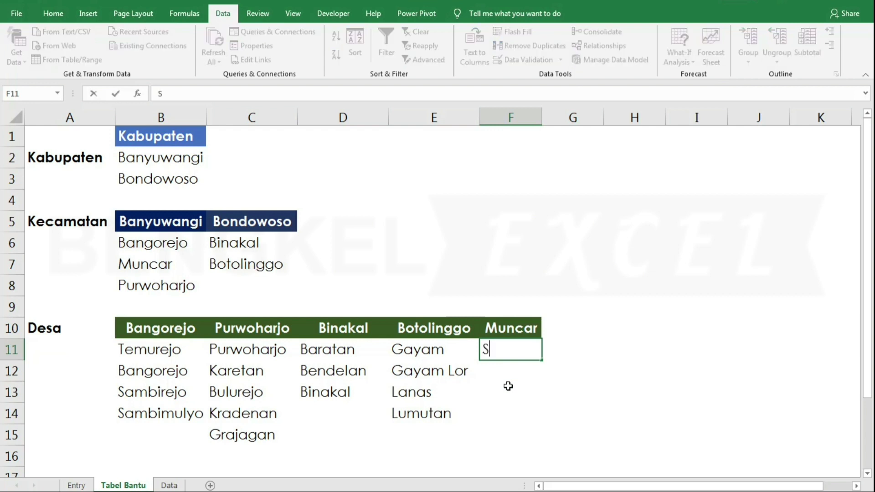
text(umberayu)
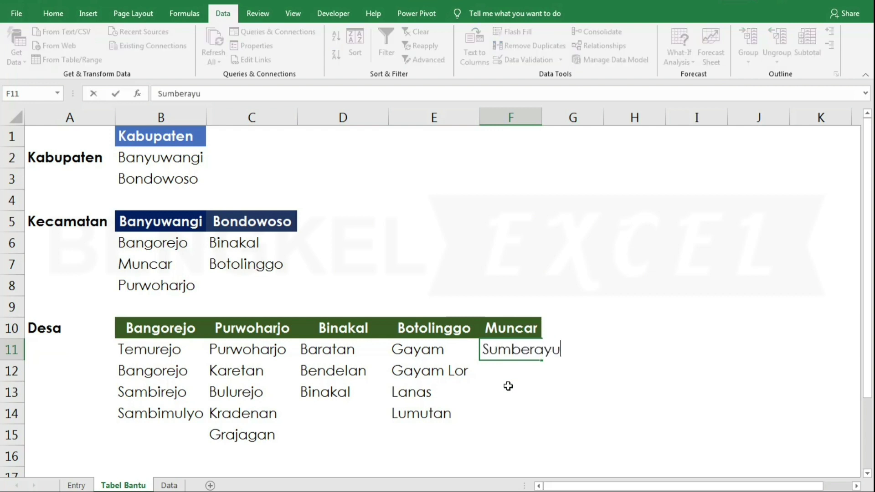
key(Return)
text(Sumber)
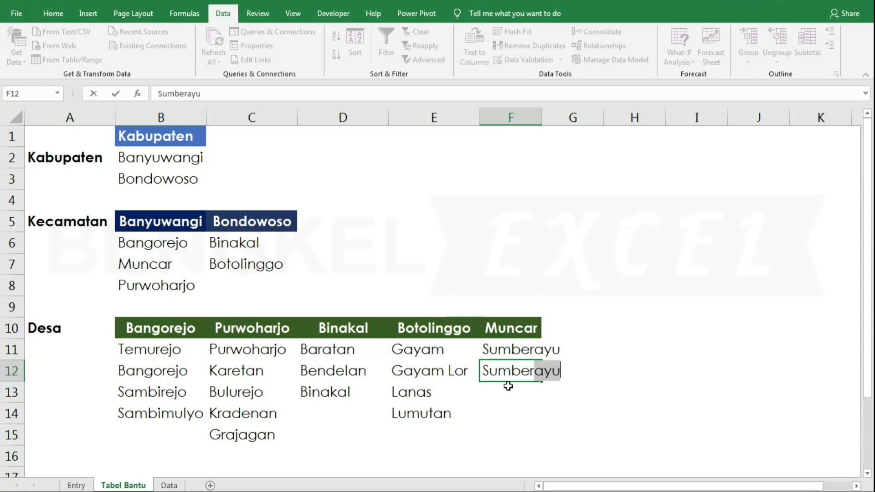
text(beras)
key(Return)
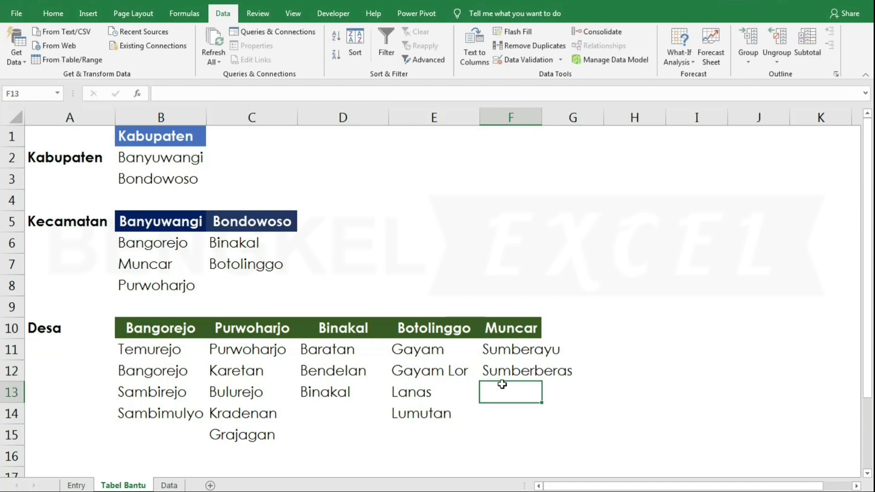
Name the range F11:F12 Muncar.
click(520, 345)
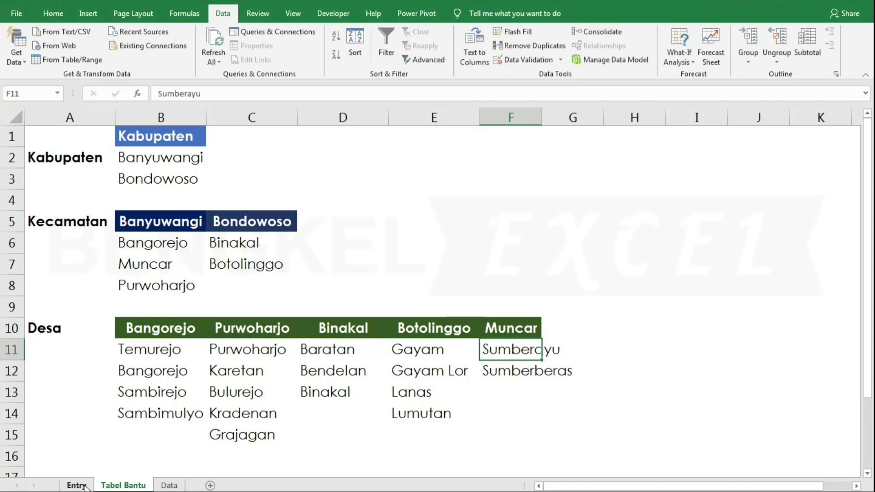
drag(506, 349, 503, 369)
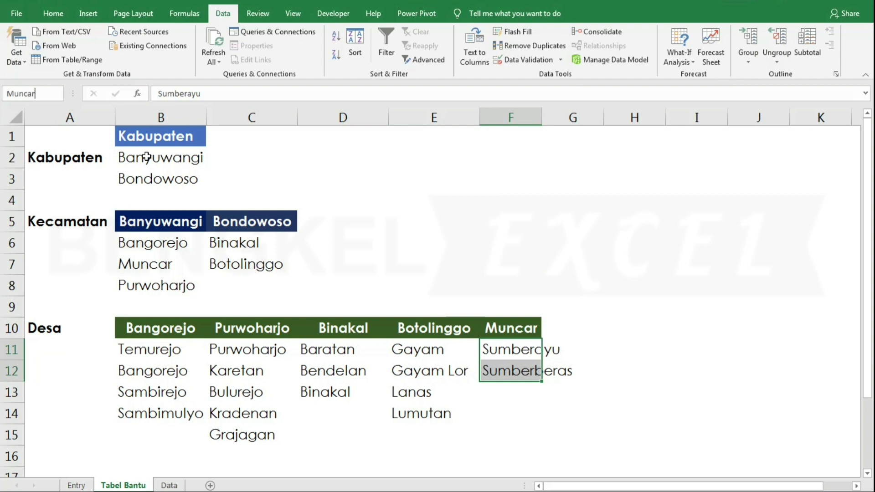
key(Return)
Finish the first entry with Desa Sumberberas and Pekerjaan Mahasiswa, then enter the next member's name.
click(76, 486)
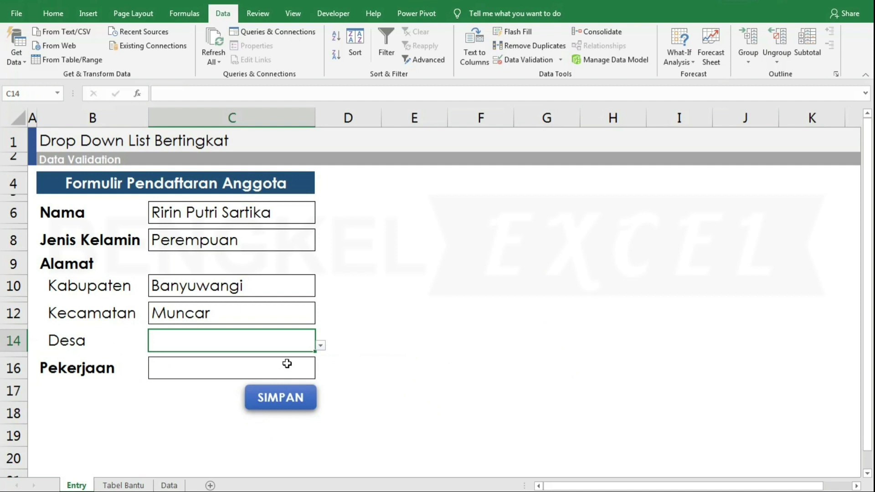
click(321, 346)
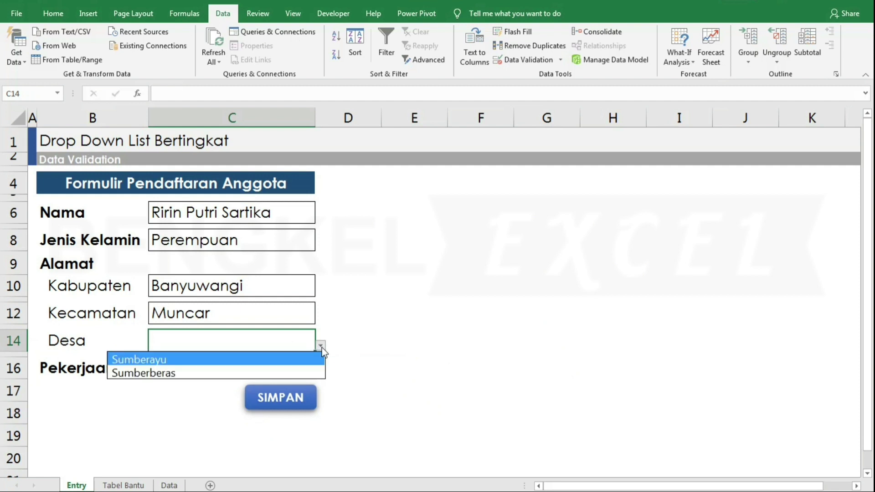
click(179, 373)
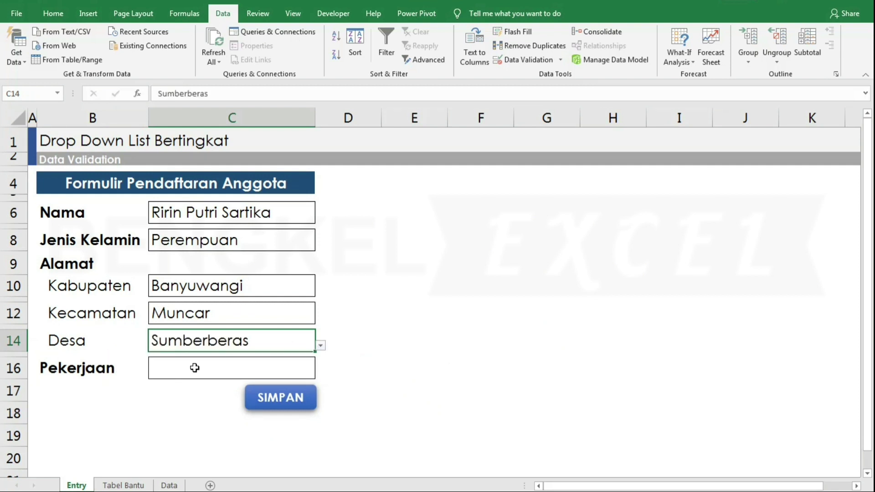
click(196, 364)
text(M)
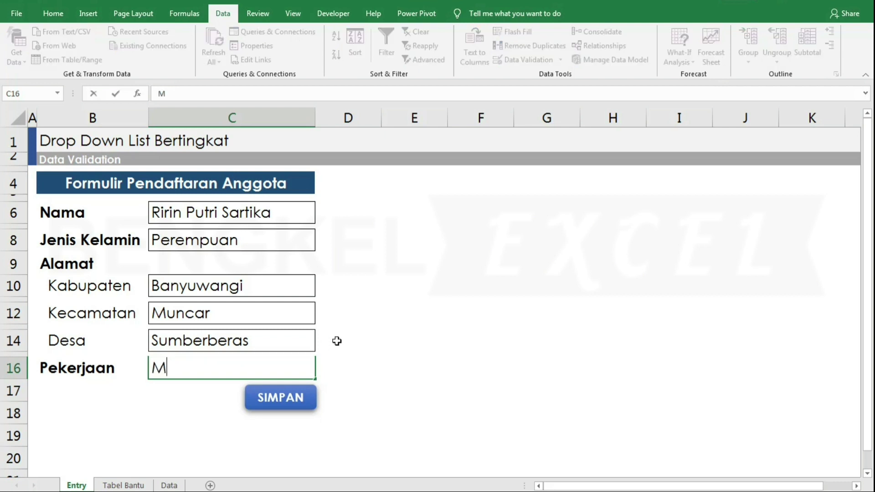
text(ahasiswa)
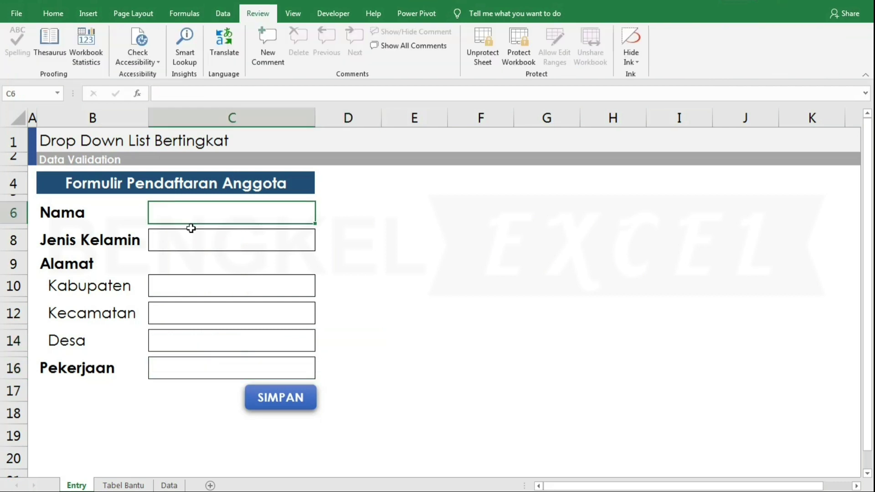
text(Agung Laksama)
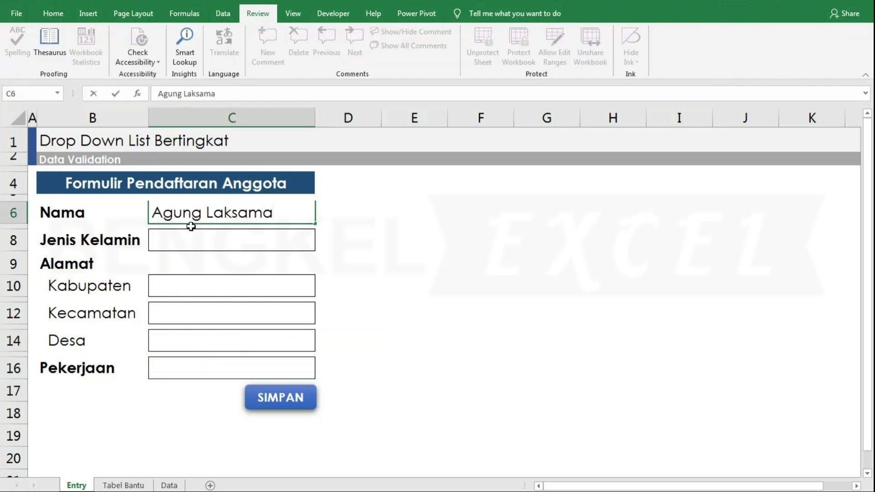
text(na)
key(Return)
Set the new member's gender to Laki-laki, Kabupaten Banyuwangi and Kecamatan Muncar.
click(321, 245)
click(266, 259)
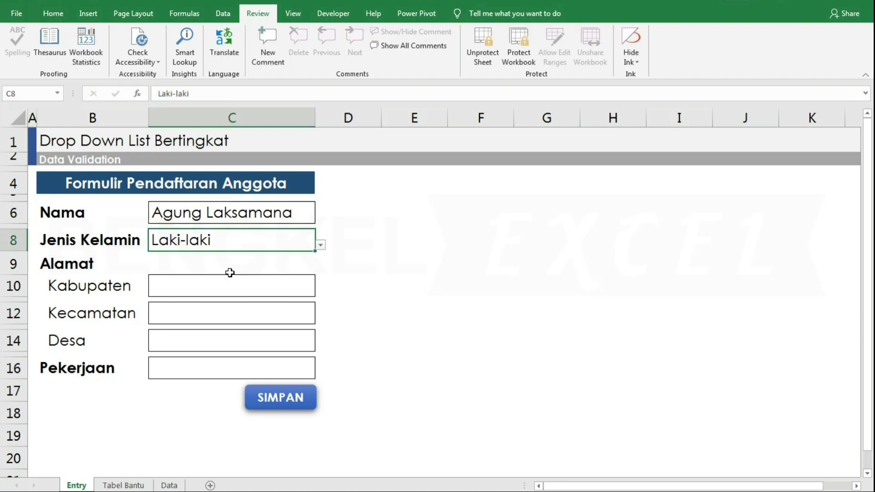
click(231, 278)
click(321, 291)
click(298, 302)
click(273, 313)
click(321, 318)
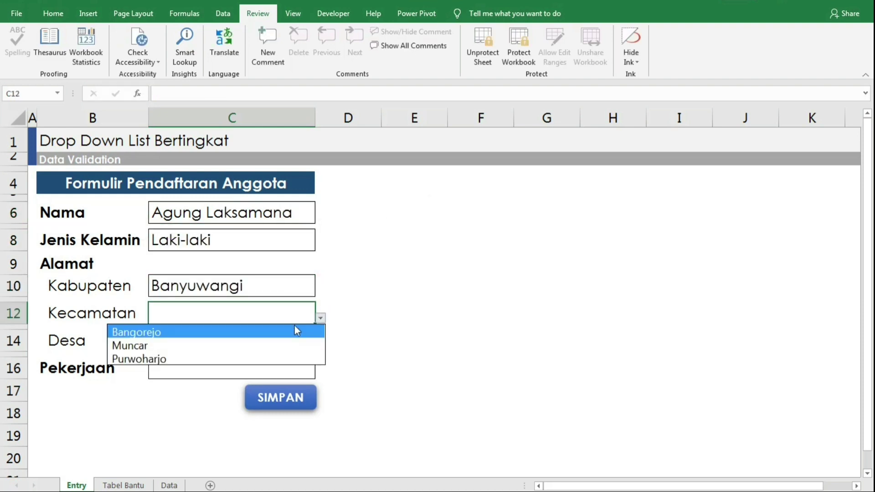
click(255, 344)
click(273, 340)
click(321, 345)
Choose Sumberberas as the Desa and enter Wiraswasta as the Pekerjaan.
click(215, 372)
key(Return)
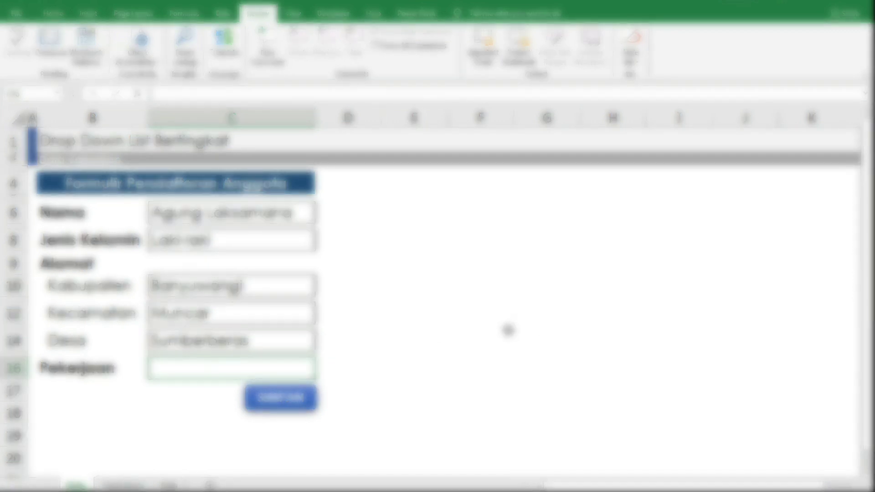
text(Wiraswasta)
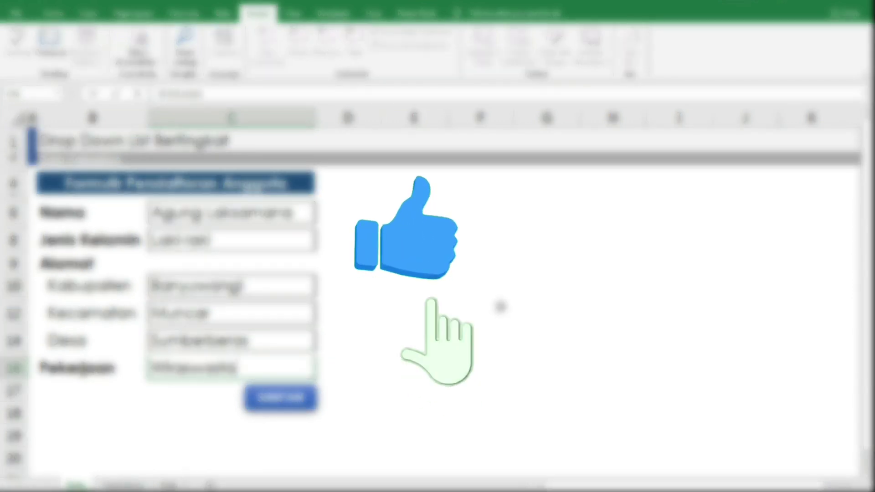